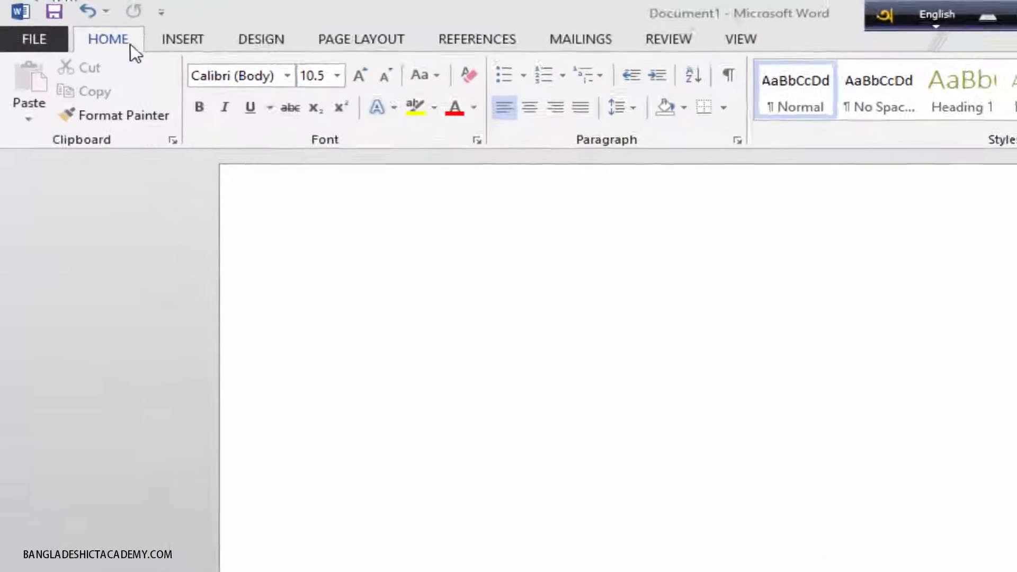
# Insert a table with six columns and five rows, and enlarge it by stretching its rows taller
pyautogui.click(204, 50)
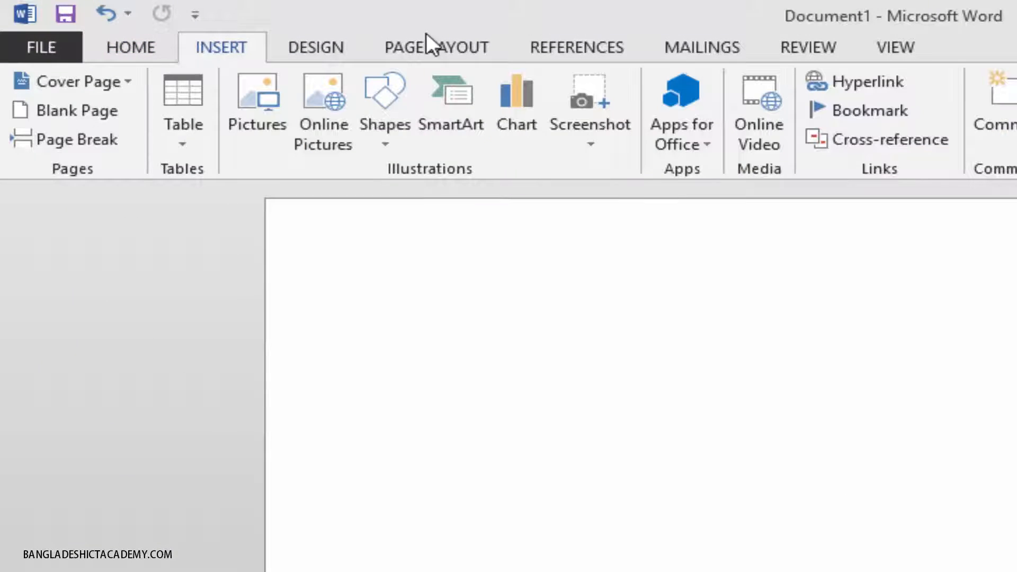
pyautogui.click(205, 104)
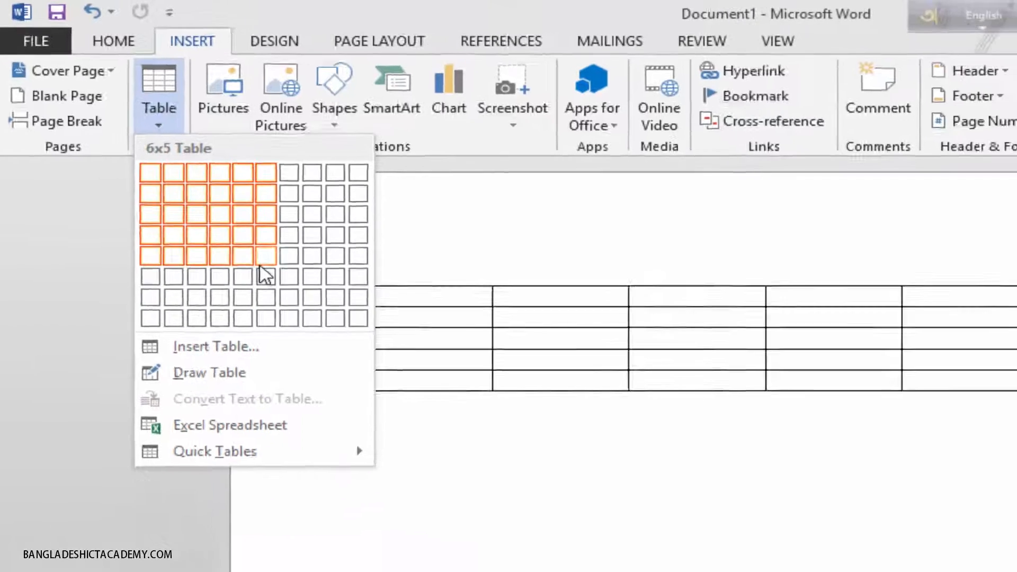
pyautogui.click(306, 294)
pyautogui.moveTo(912, 305); pyautogui.dragTo(936, 526)
pyautogui.click(624, 548)
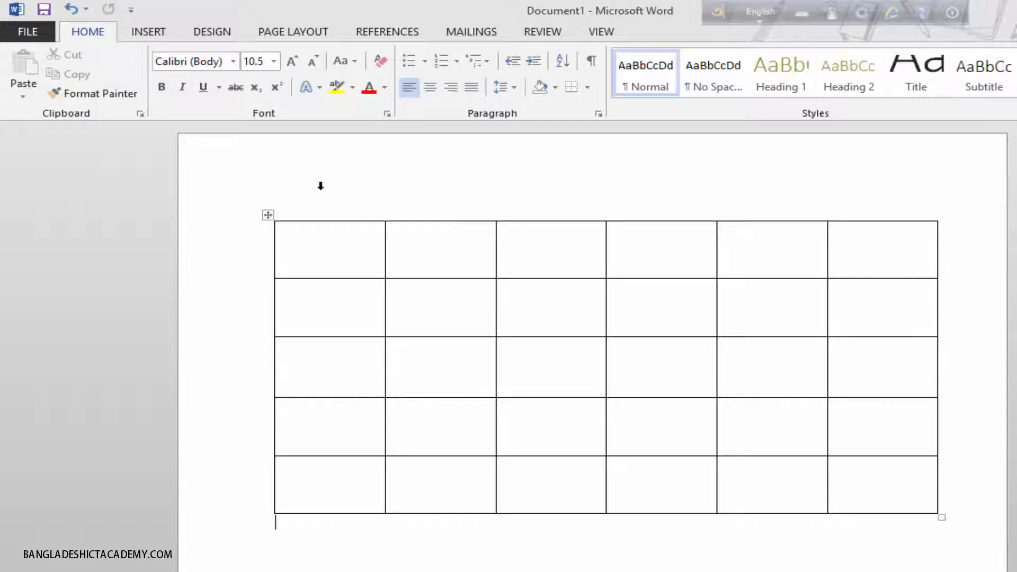
# Apply the last of the plain table styles, with a ruled header row and first column, to the whole table
pyautogui.click(268, 215)
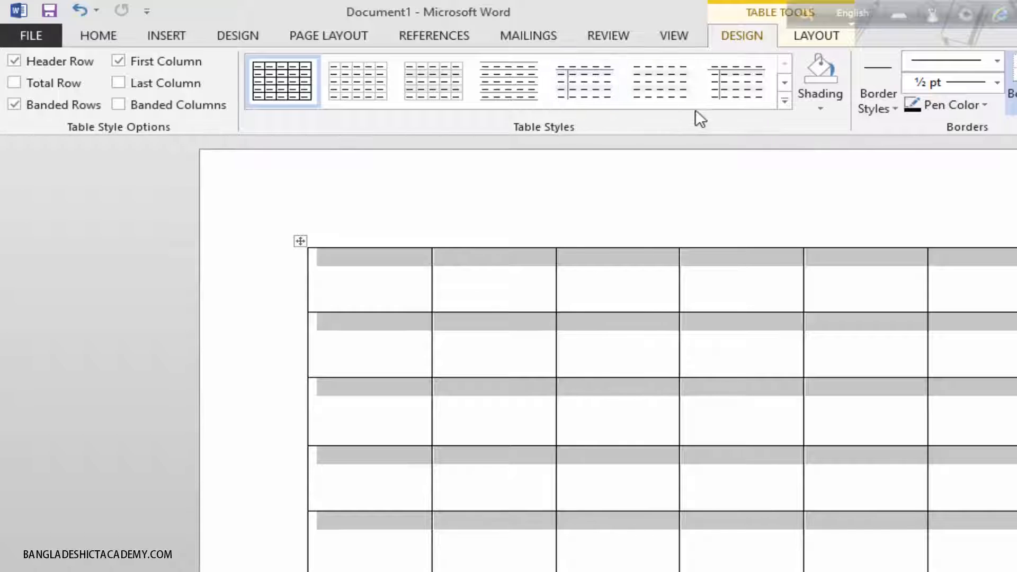
pyautogui.click(730, 95)
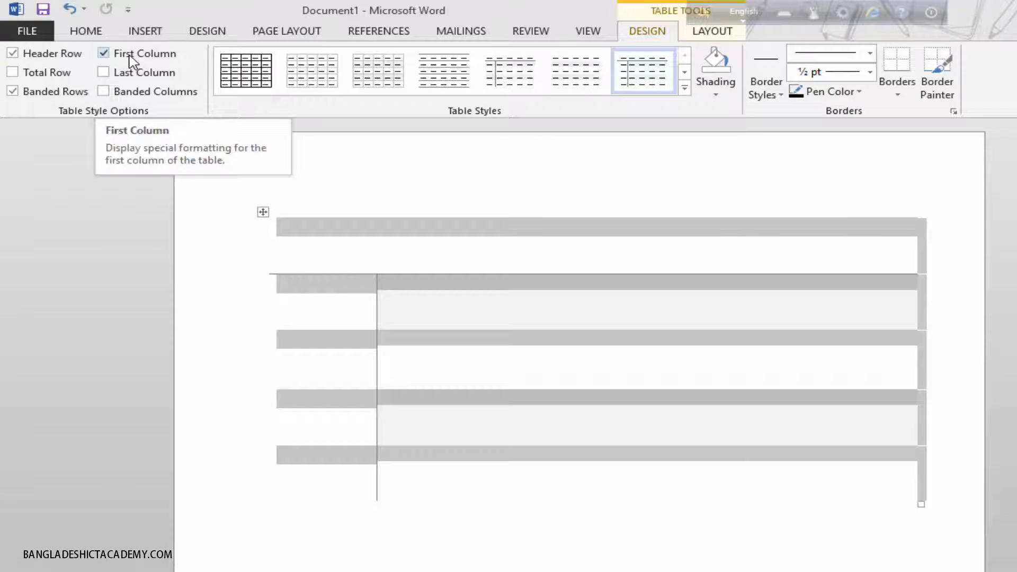
# Turn off the First Column and Header Row style options and turn on Last Column and Total Row for the table
pyautogui.click(132, 61)
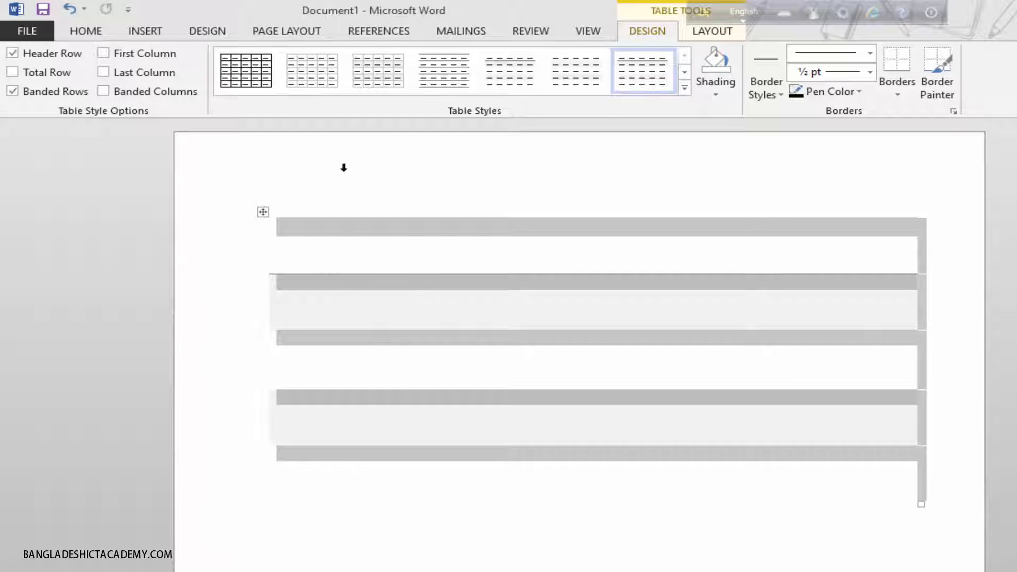
pyautogui.click(125, 77)
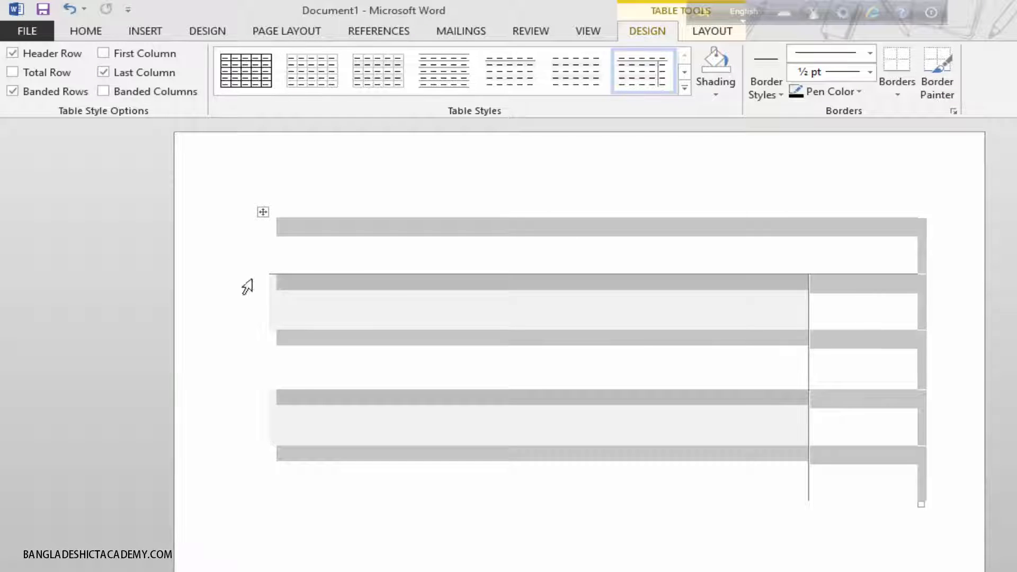
pyautogui.click(38, 73)
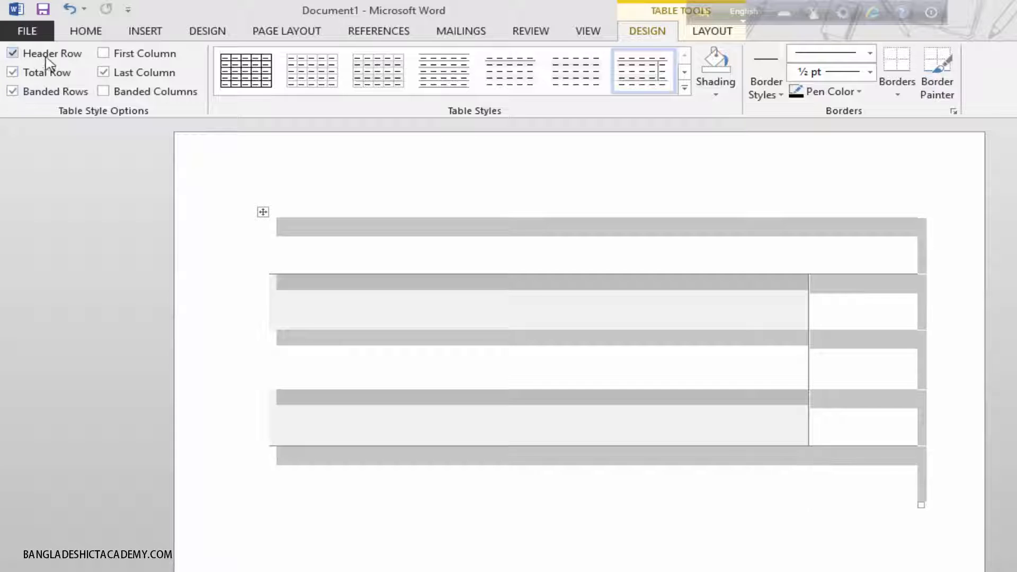
pyautogui.click(45, 55)
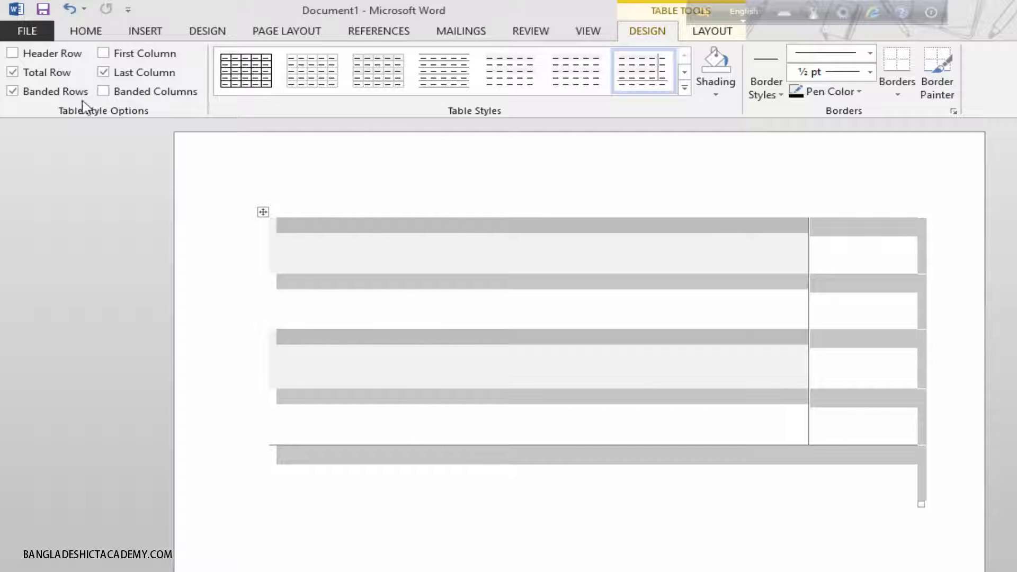
# Turn the Header Row and First Column style options back on and turn off Last Column and Total Row
pyautogui.click(55, 53)
pyautogui.click(136, 53)
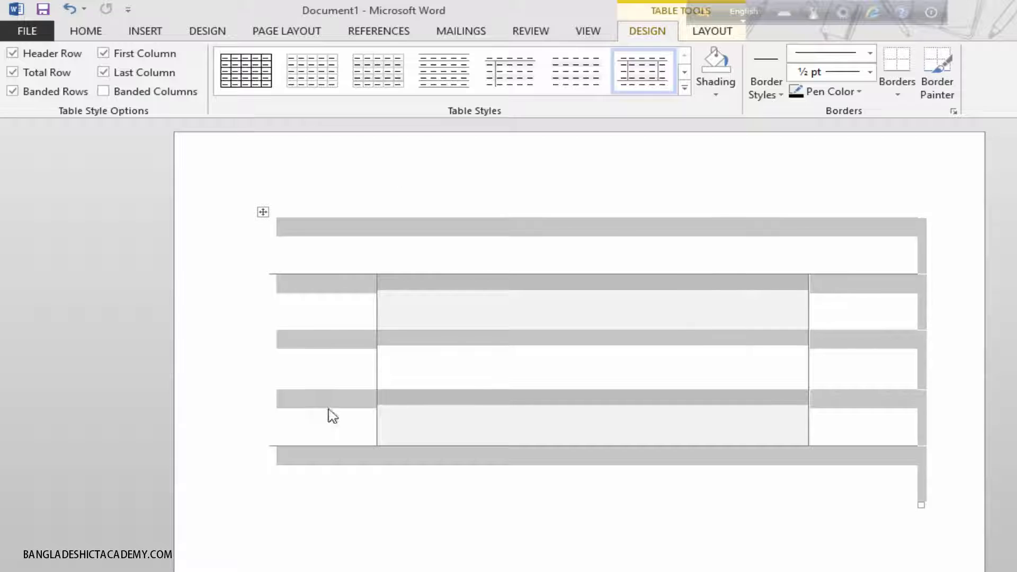
pyautogui.click(102, 71)
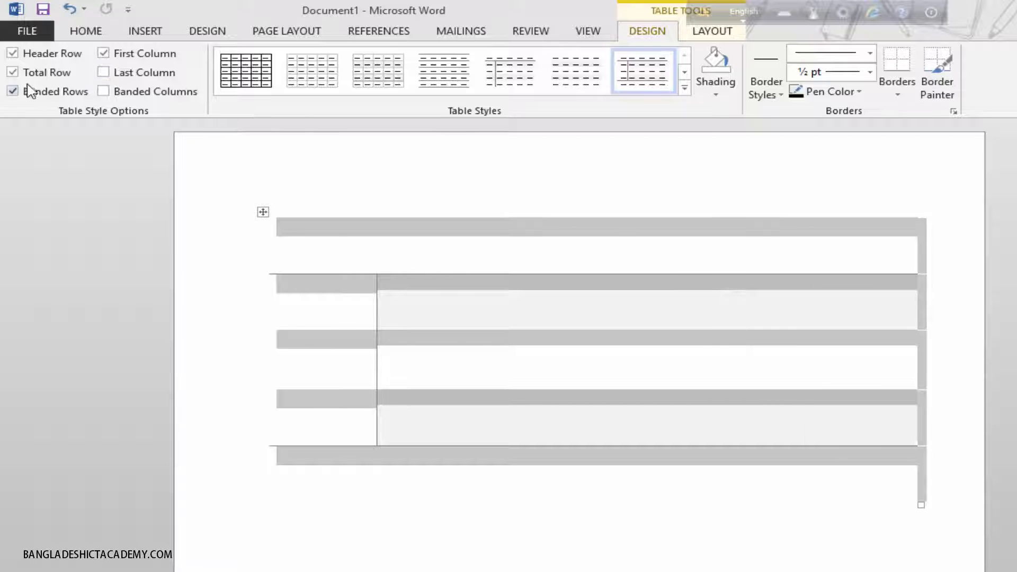
pyautogui.click(36, 73)
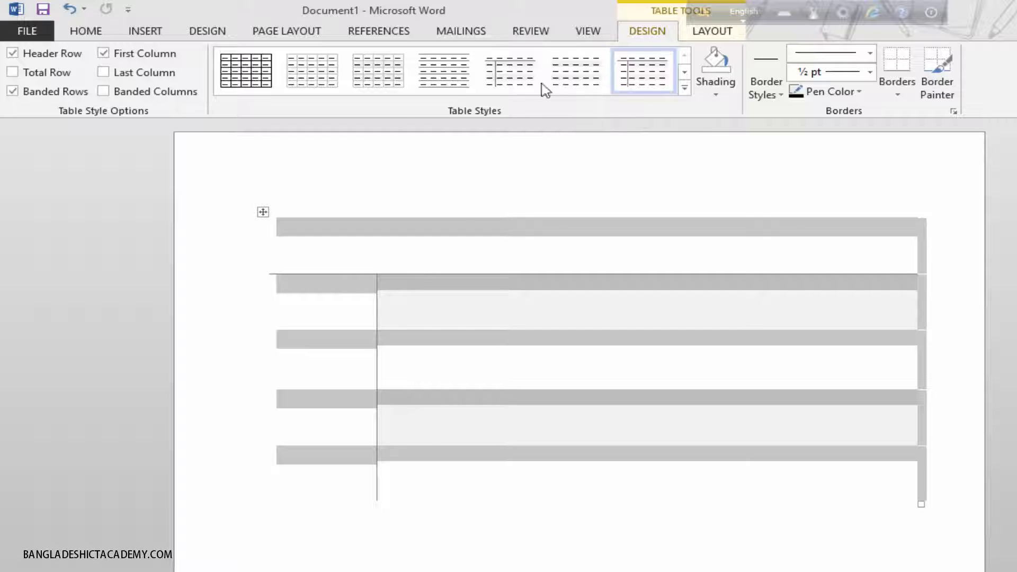
# Apply the green grid table style with a solid header row and first column to the whole table, and deselect it
pyautogui.click(684, 87)
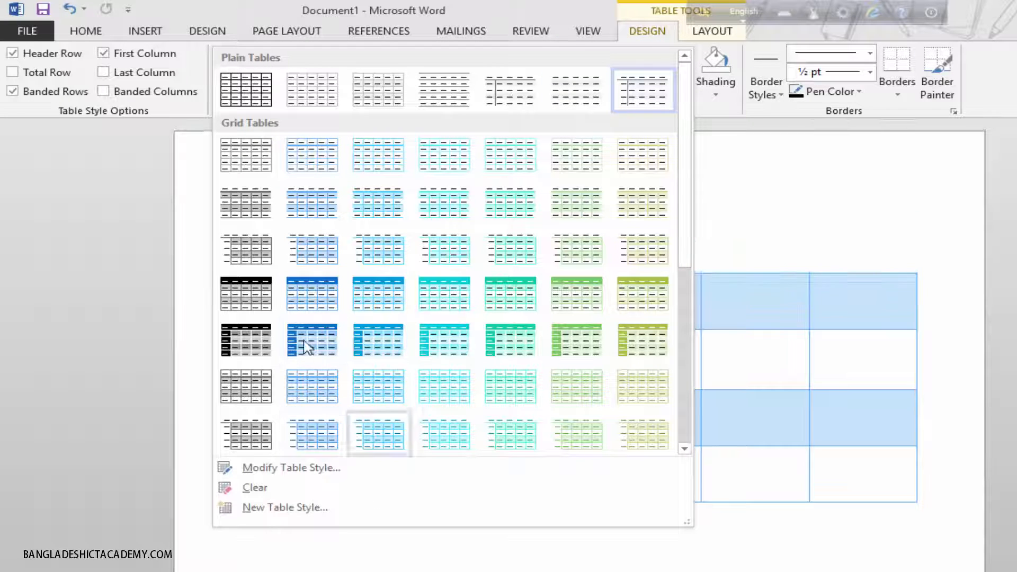
pyautogui.click(488, 322)
pyautogui.click(427, 183)
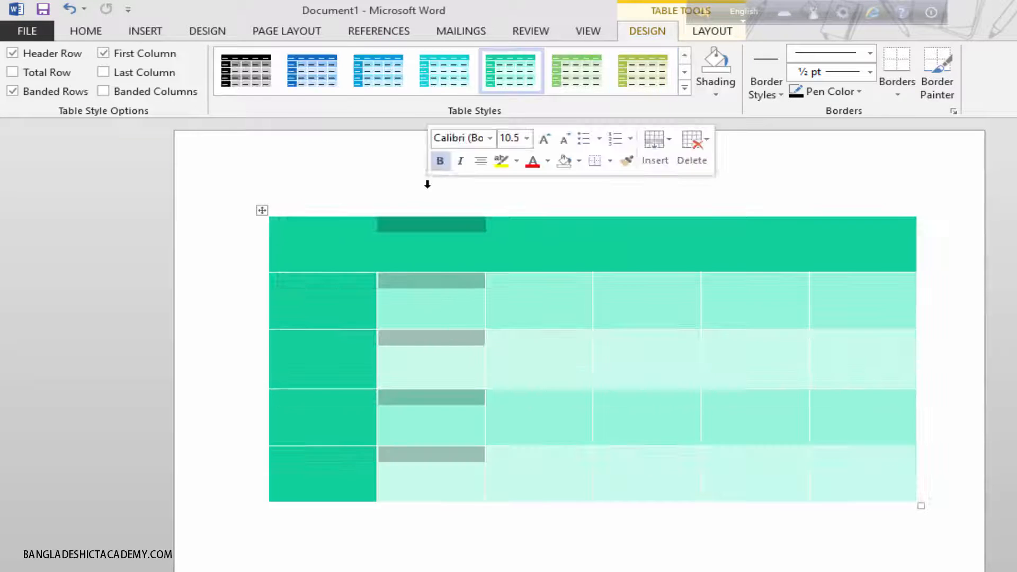
pyautogui.click(768, 185)
pyautogui.click(788, 517)
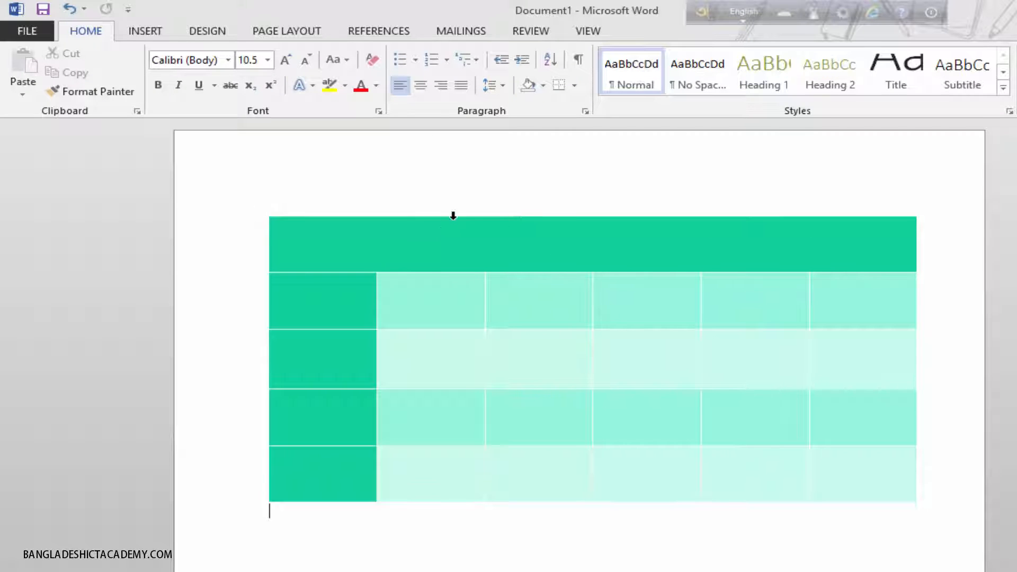
pyautogui.click(424, 236)
pyautogui.click(263, 211)
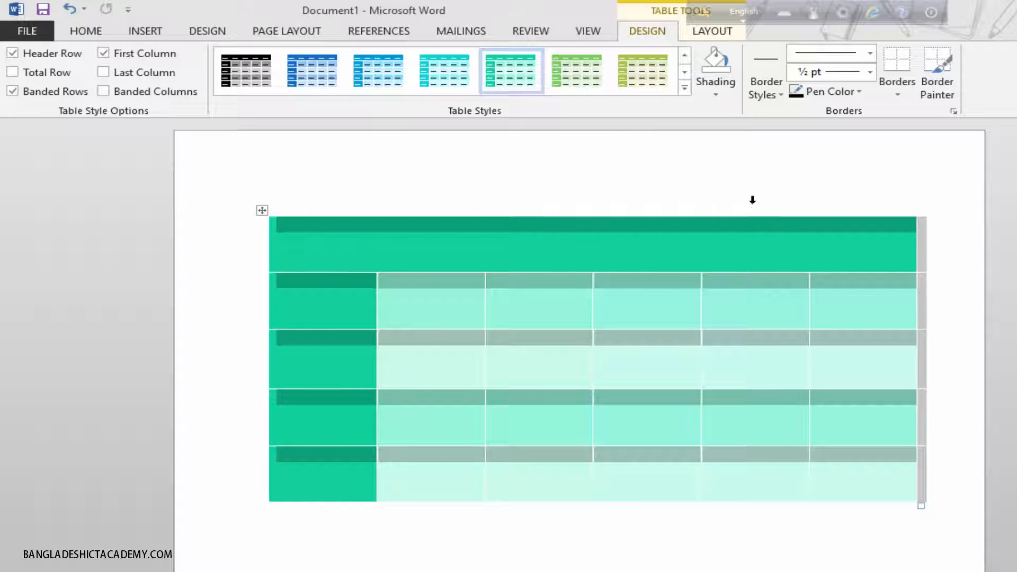
pyautogui.click(684, 88)
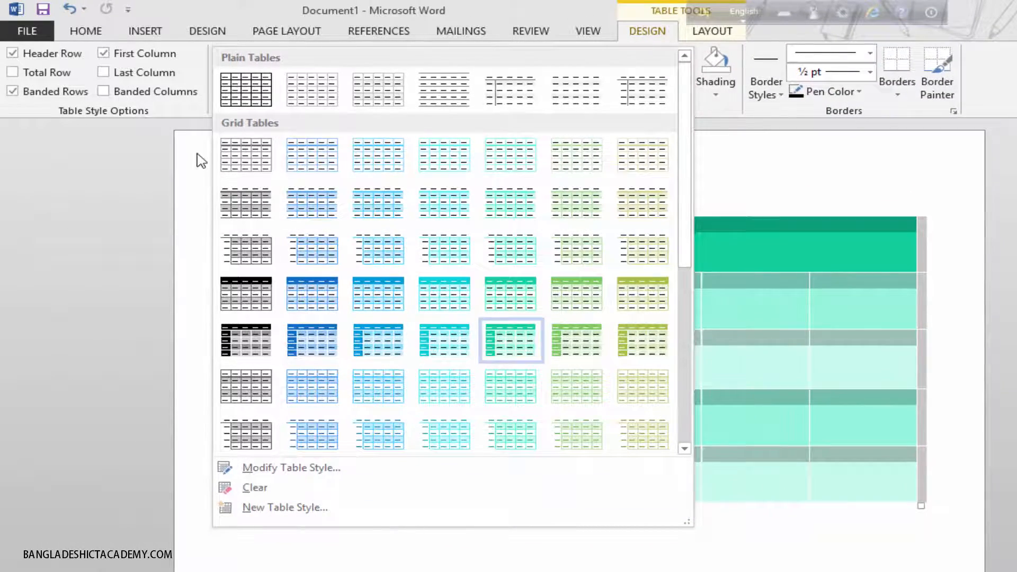
pyautogui.click(201, 160)
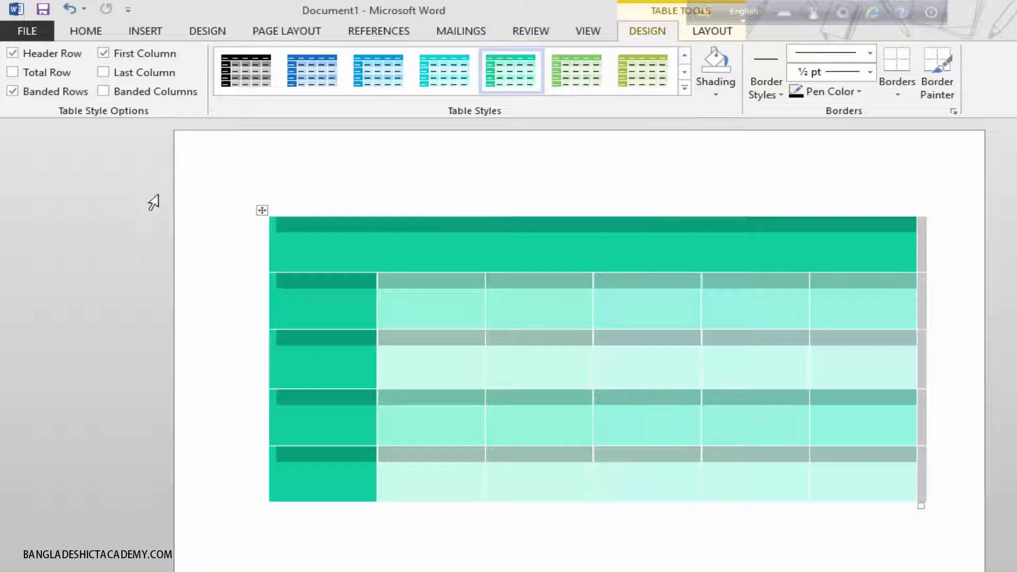
# Shade the cells of the table's second row, from the second column to the last, with the standard red
pyautogui.click(735, 95)
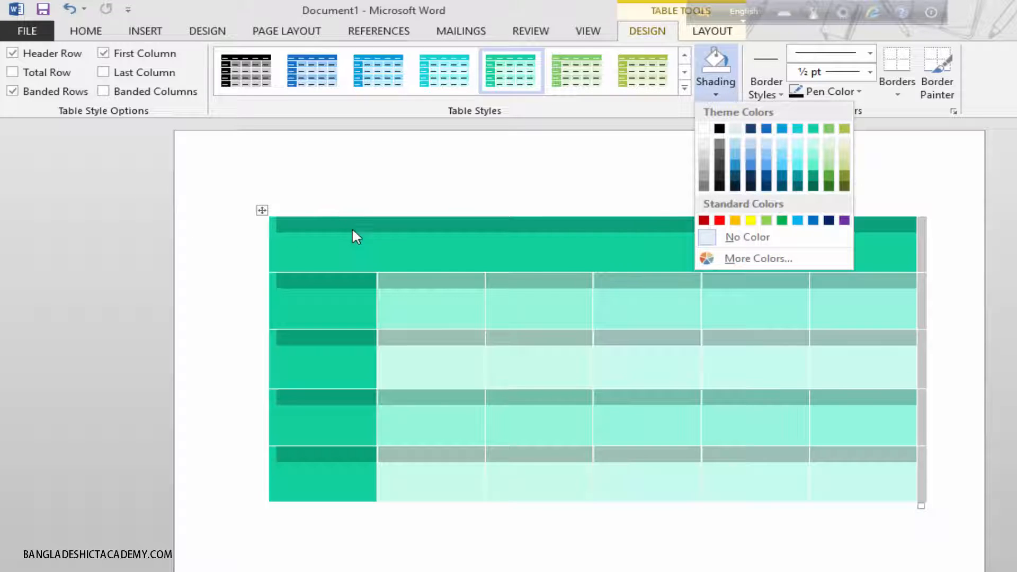
pyautogui.click(442, 290)
pyautogui.click(389, 304)
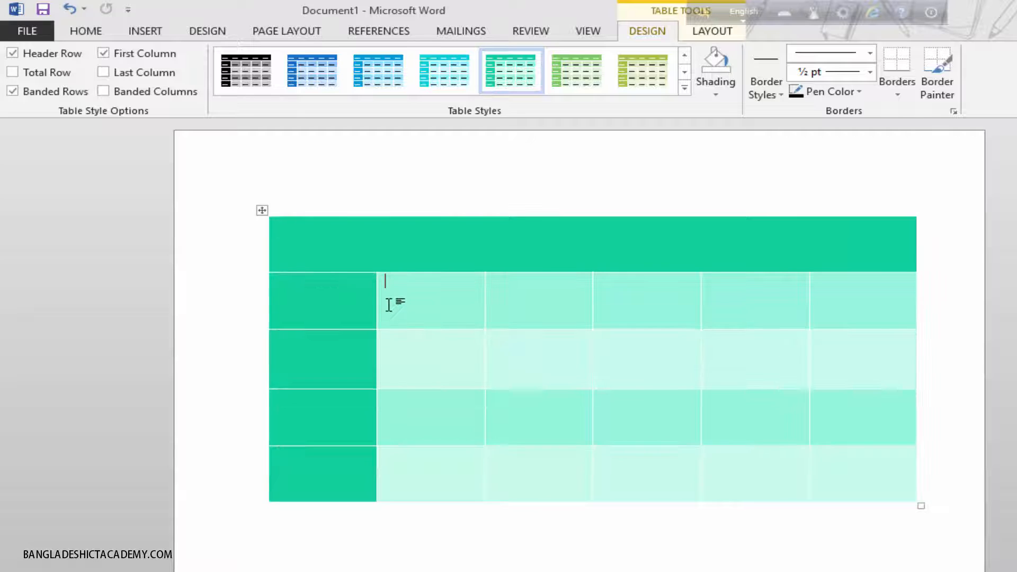
pyautogui.moveTo(388, 305); pyautogui.dragTo(880, 320)
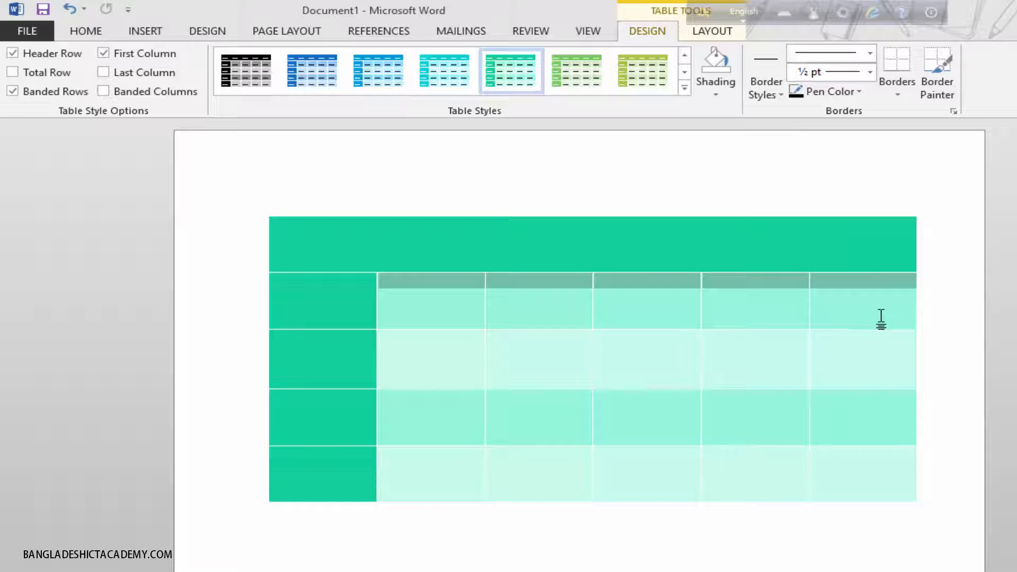
pyautogui.click(736, 91)
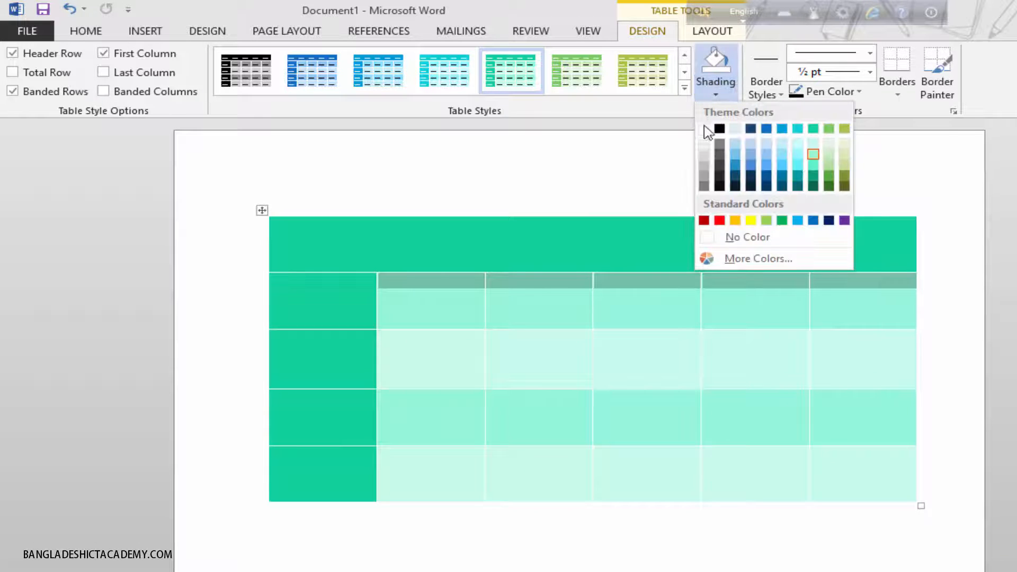
pyautogui.click(719, 221)
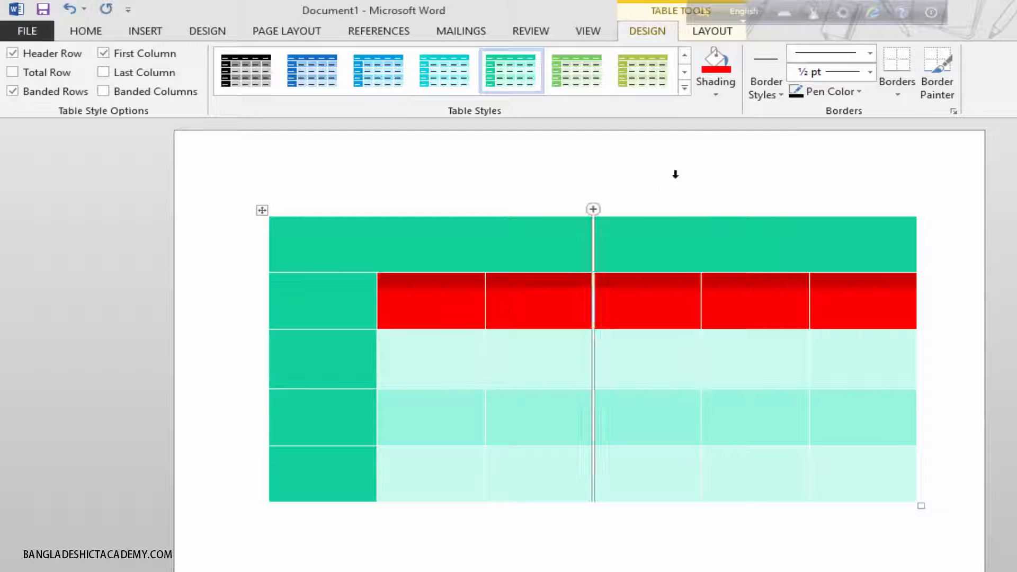
pyautogui.click(468, 361)
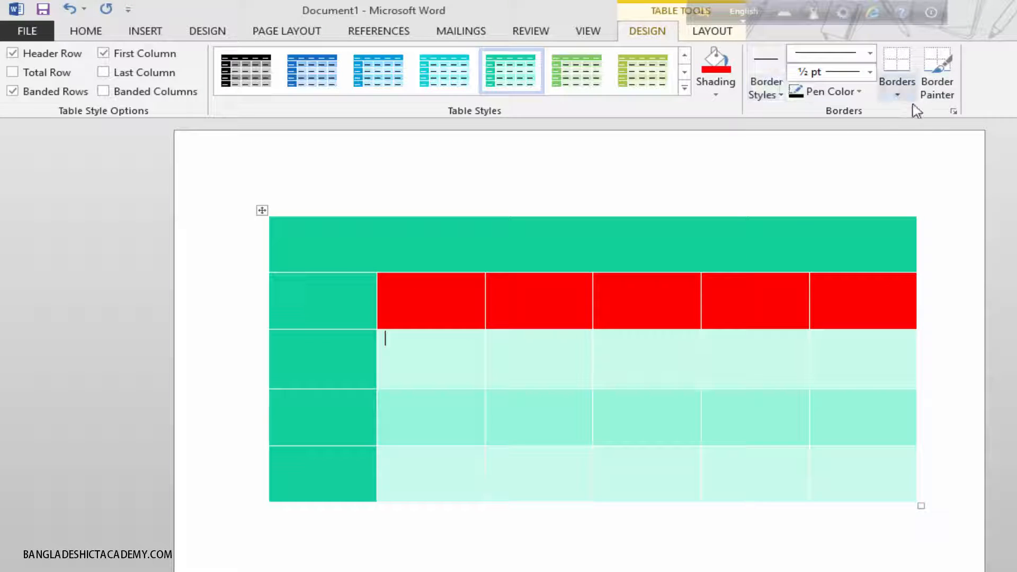
pyautogui.click(897, 94)
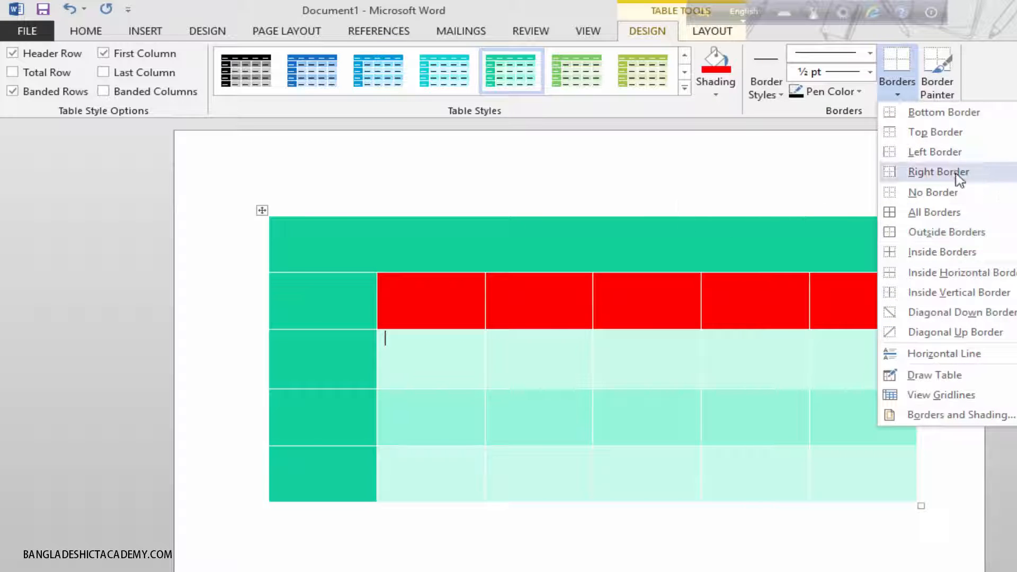
pyautogui.press('Escape')
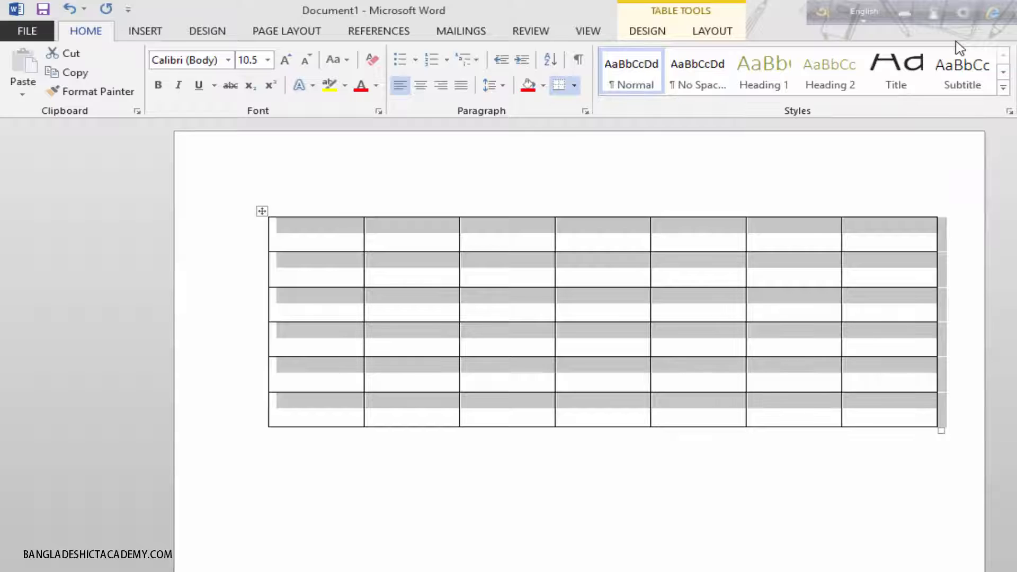
pyautogui.click(704, 33)
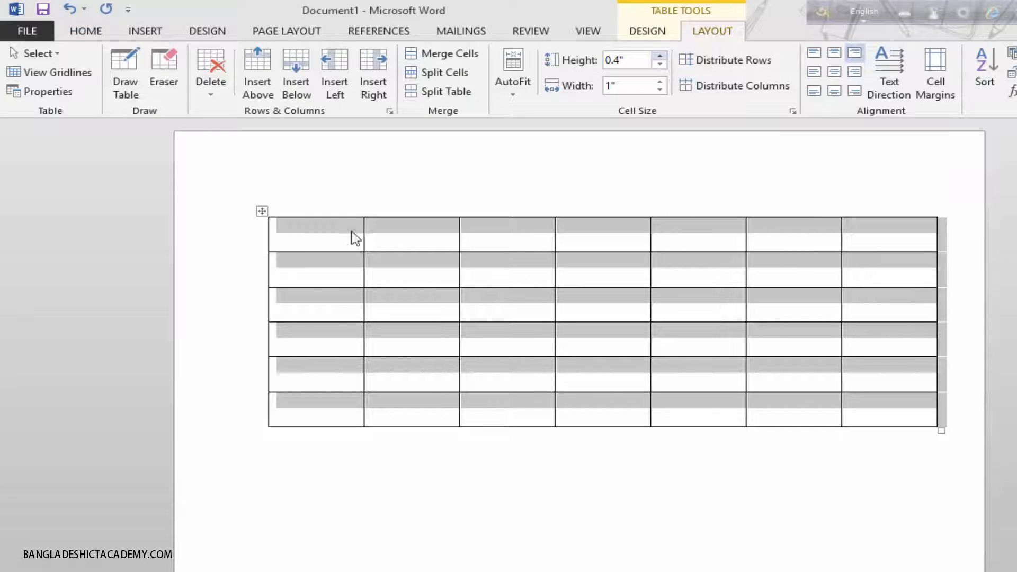
pyautogui.click(41, 53)
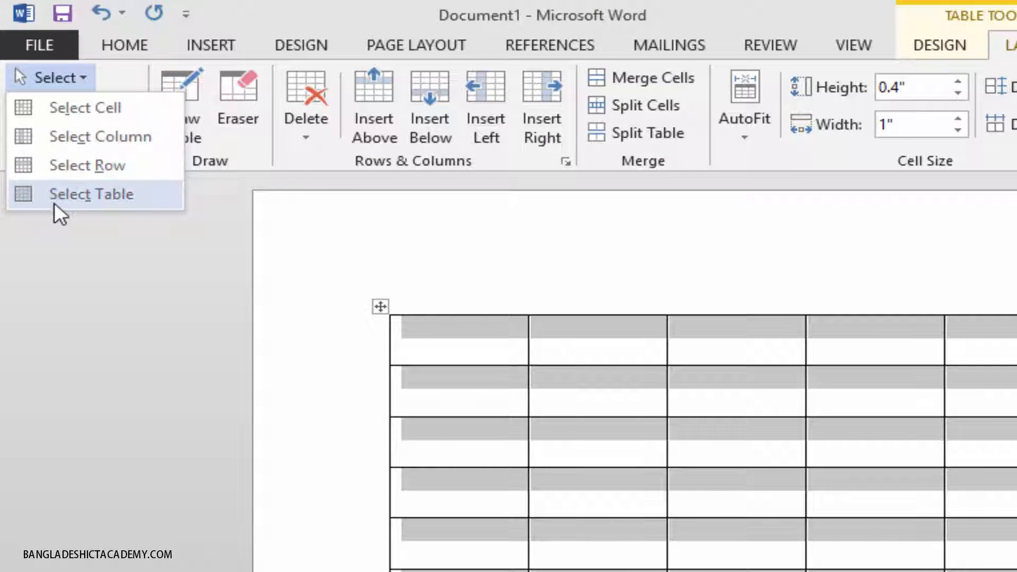
pyautogui.click(85, 255)
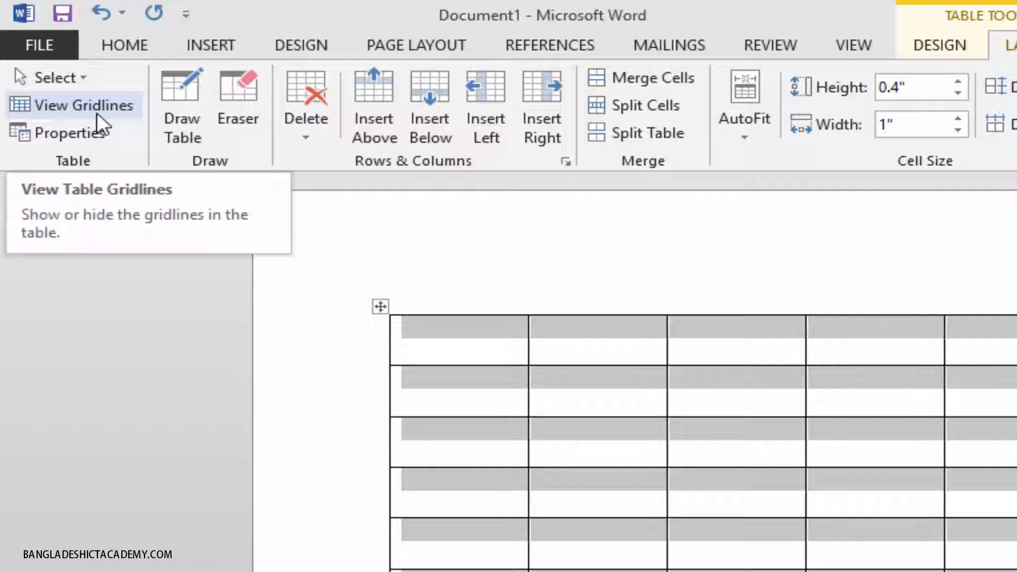
# Examine the table, row, column, cell and alt text settings in the Table Properties of the selected table
pyautogui.click(83, 141)
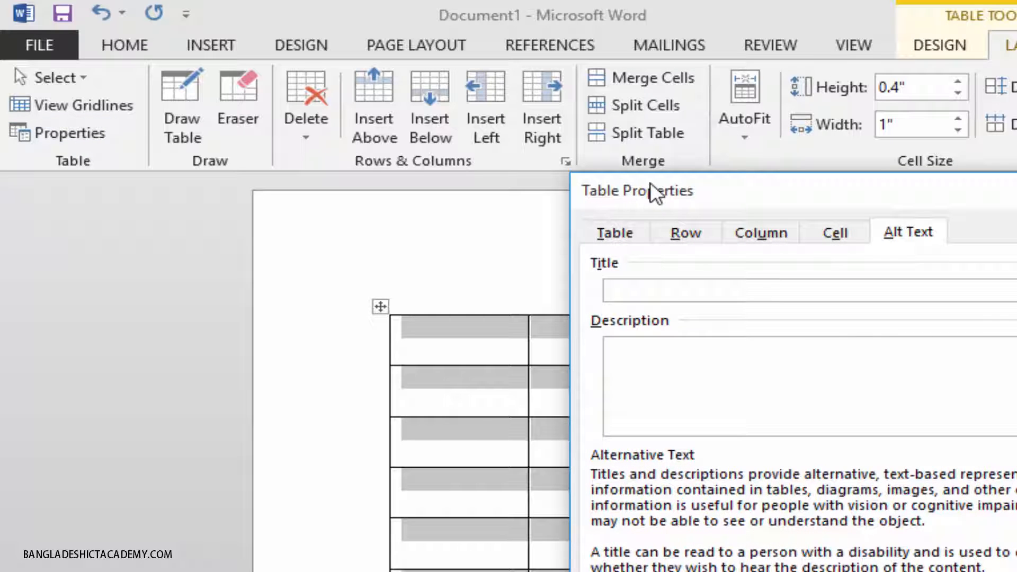
pyautogui.moveTo(650, 189); pyautogui.dragTo(441, 146)
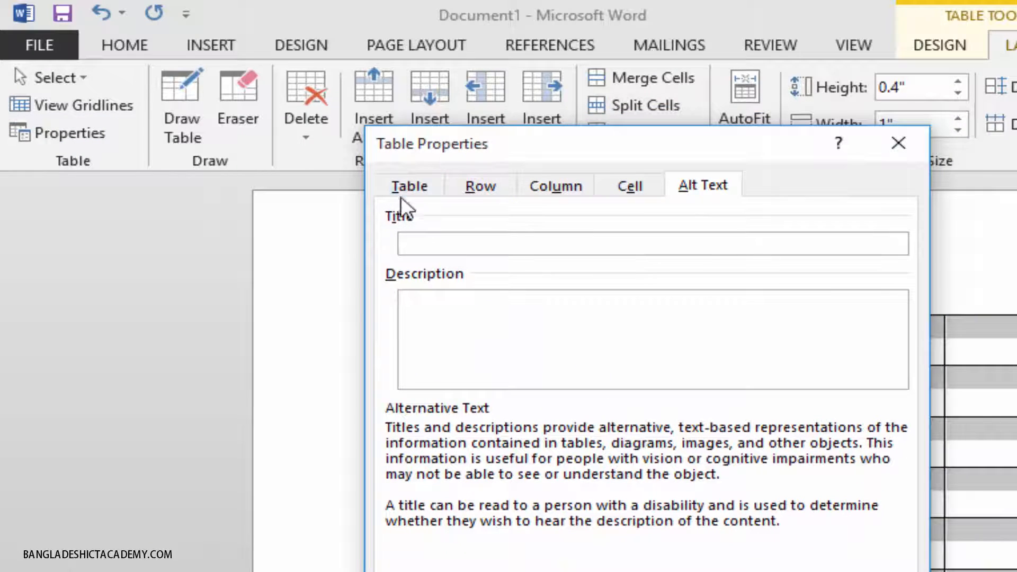
pyautogui.click(410, 186)
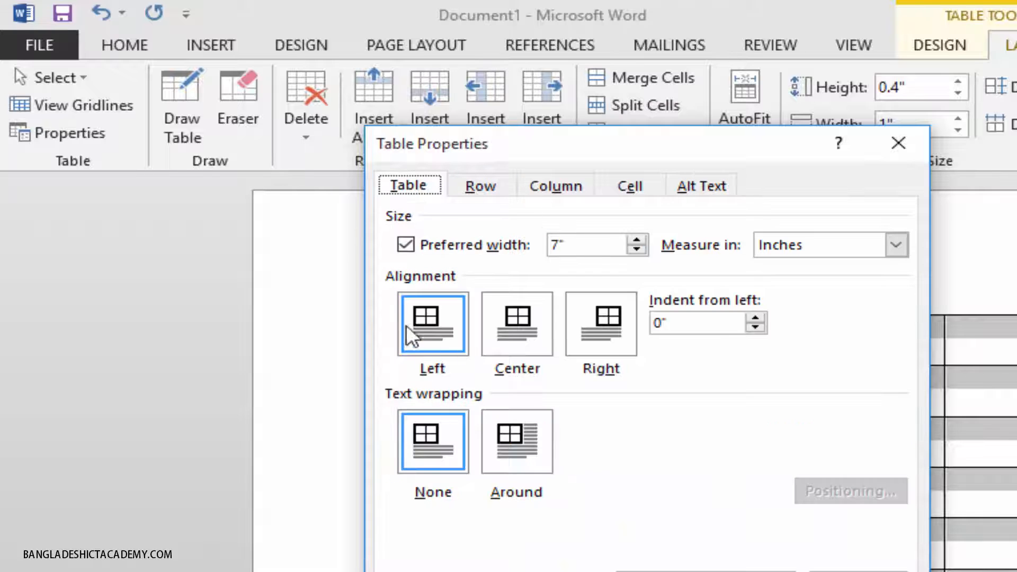
pyautogui.click(481, 186)
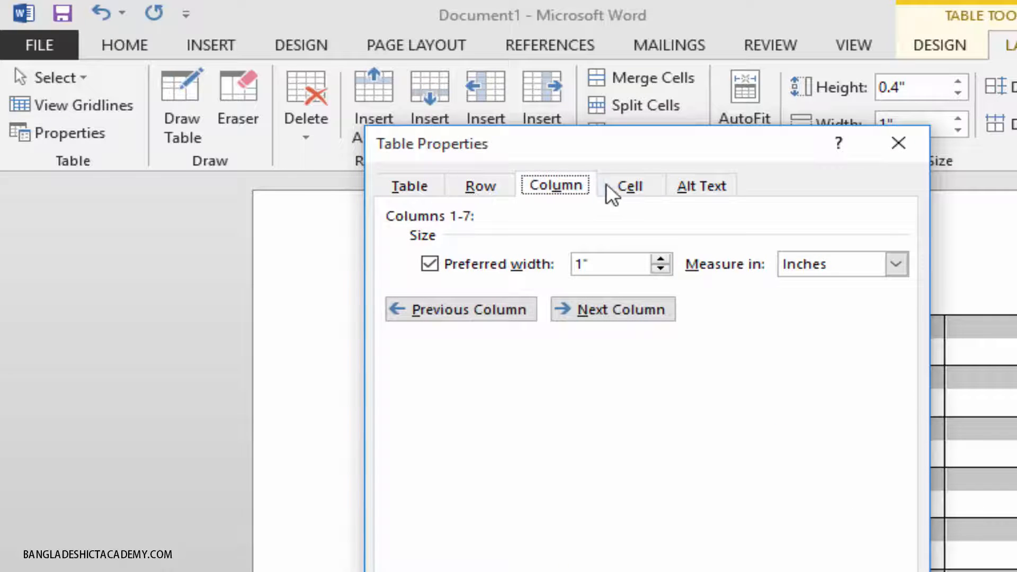
pyautogui.click(622, 187)
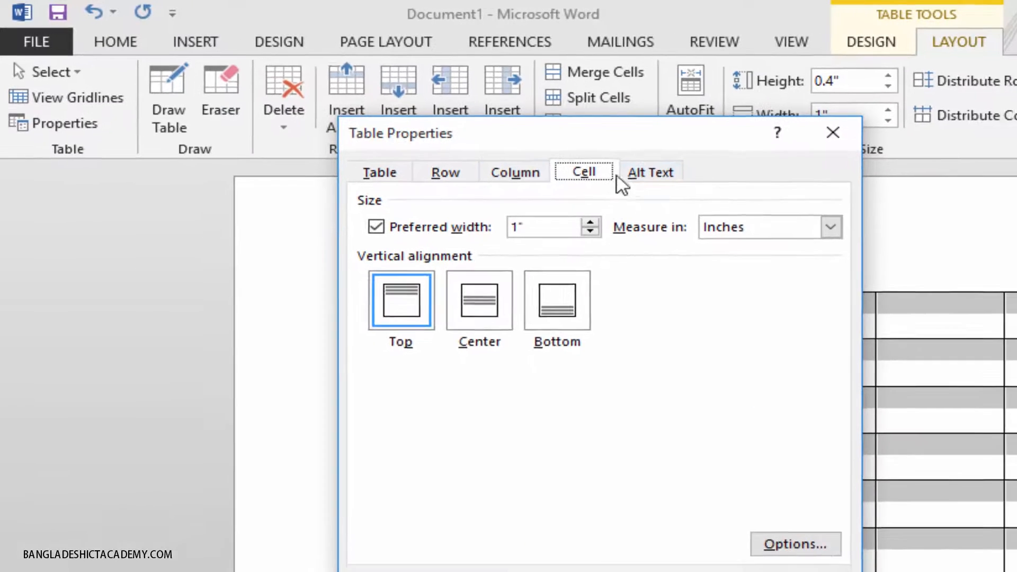
pyautogui.click(650, 173)
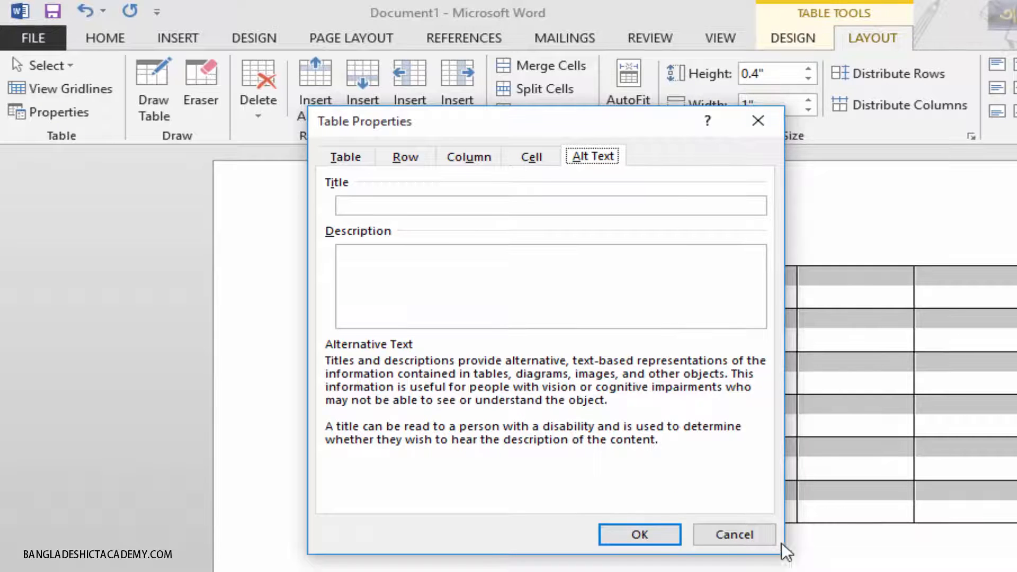
# Close the table properties without changes and draw a vertical border splitting the top three cells of the first column
pyautogui.click(734, 535)
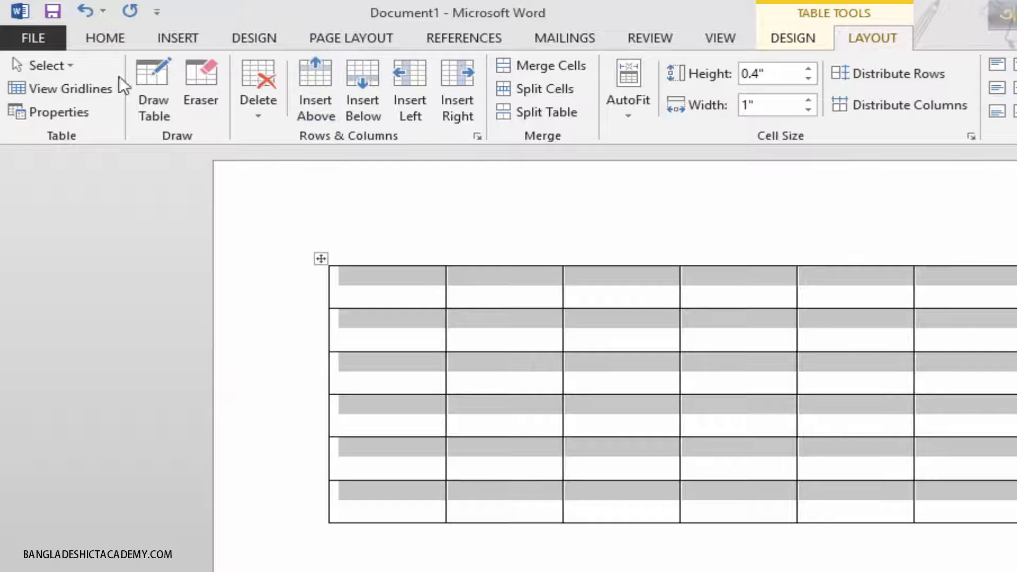
pyautogui.click(145, 84)
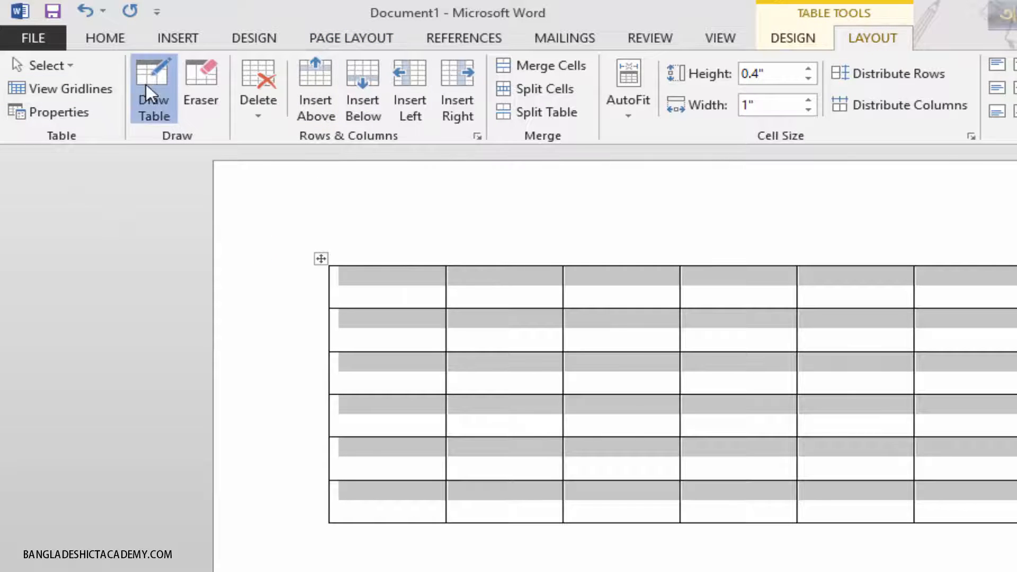
pyautogui.moveTo(400, 268); pyautogui.dragTo(393, 371)
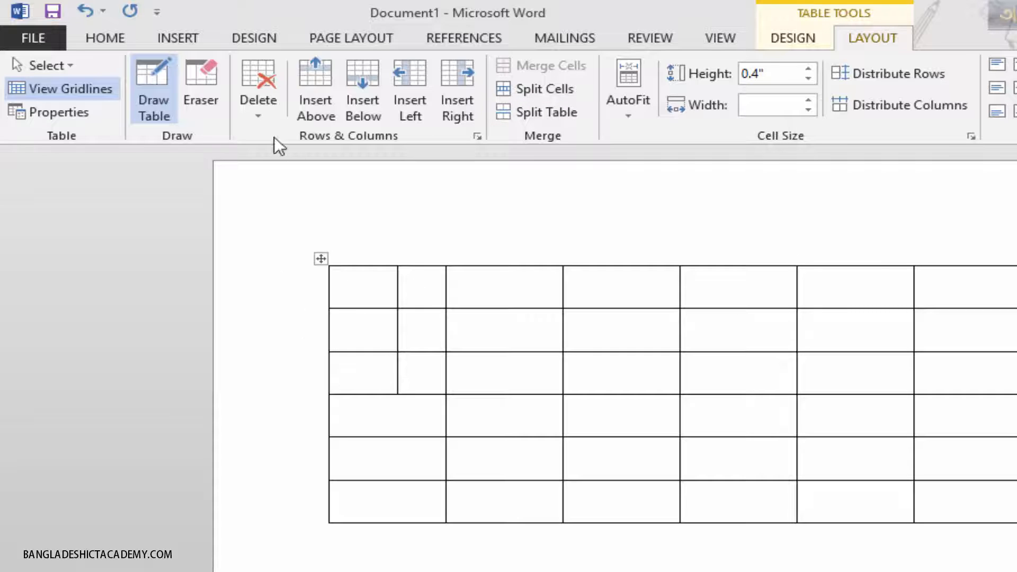
# Erase the drawn vertical border from the top three cells of the first column
pyautogui.click(214, 74)
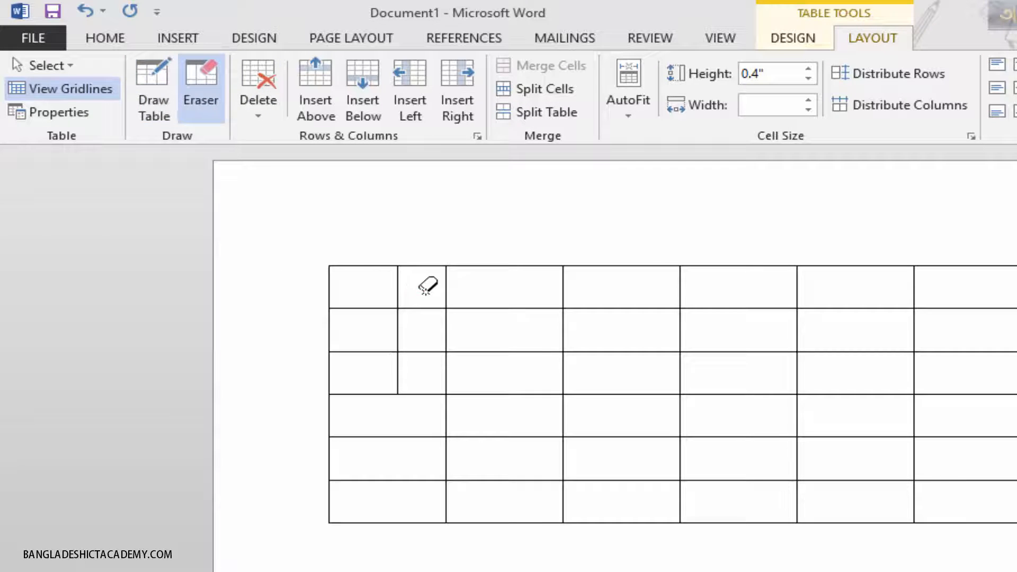
pyautogui.moveTo(425, 292); pyautogui.dragTo(387, 295)
pyautogui.moveTo(377, 331); pyautogui.dragTo(415, 324)
pyautogui.moveTo(379, 366)
pyautogui.mouseDown()
pyautogui.moveTo(408, 354)
pyautogui.moveTo(431, 368)
pyautogui.mouseUp()
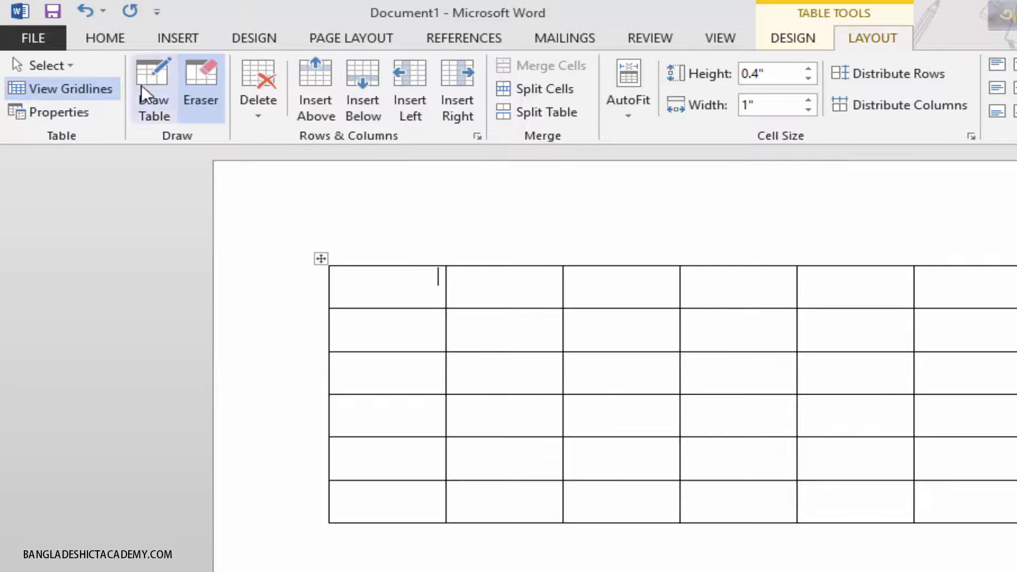
# Try inserting a column to the left of the first column and rows below the table, and undo the last changes
pyautogui.click(414, 91)
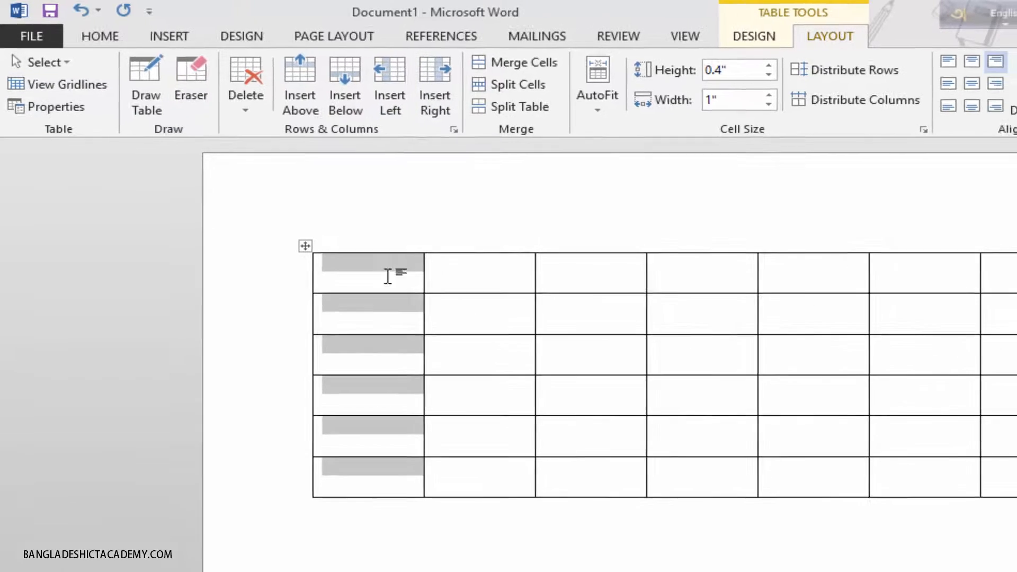
pyautogui.click(345, 88)
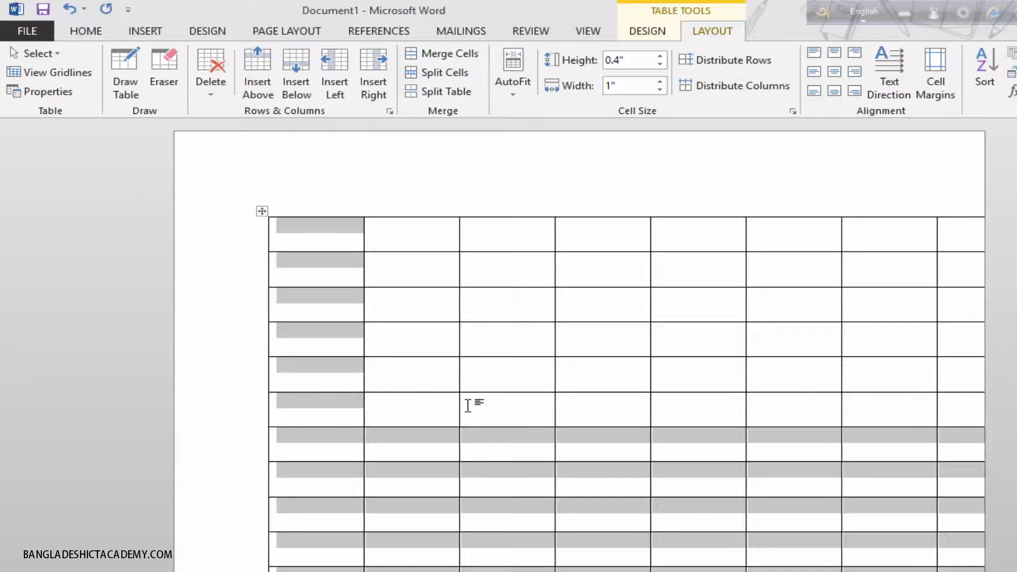
pyautogui.scroll(-5, 450, 419)
pyautogui.scroll(5, 429, 414)
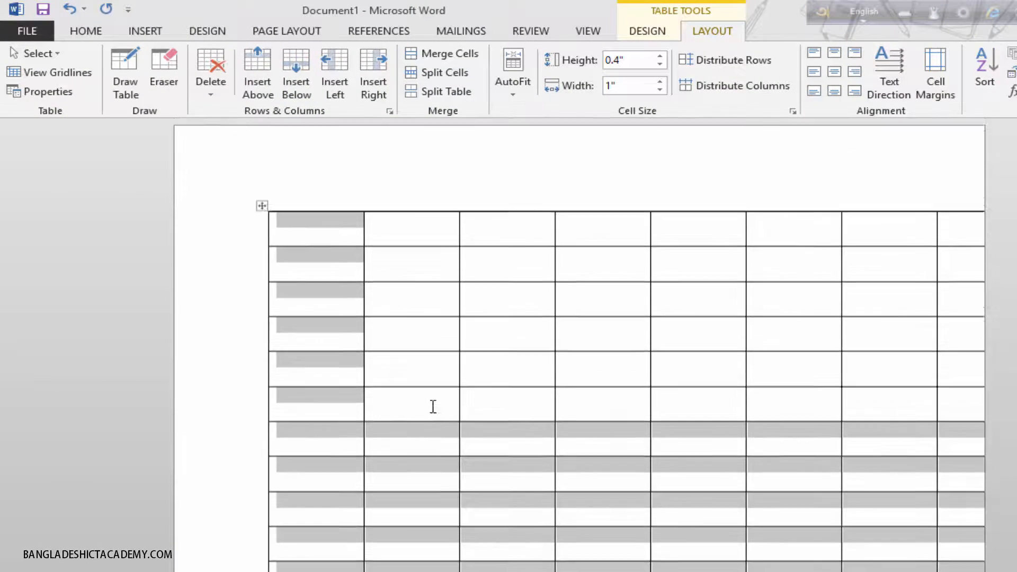
pyautogui.hotkey('ctrl', 'z')
pyautogui.hotkey('ctrl', 'z')
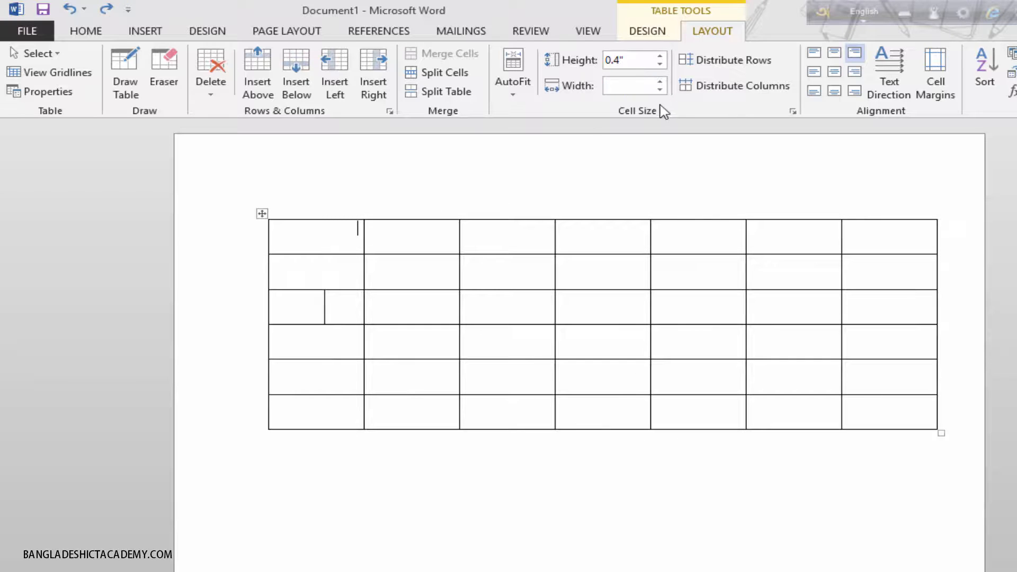
# Set the row height of the whole table to 0.6"
pyautogui.click(261, 214)
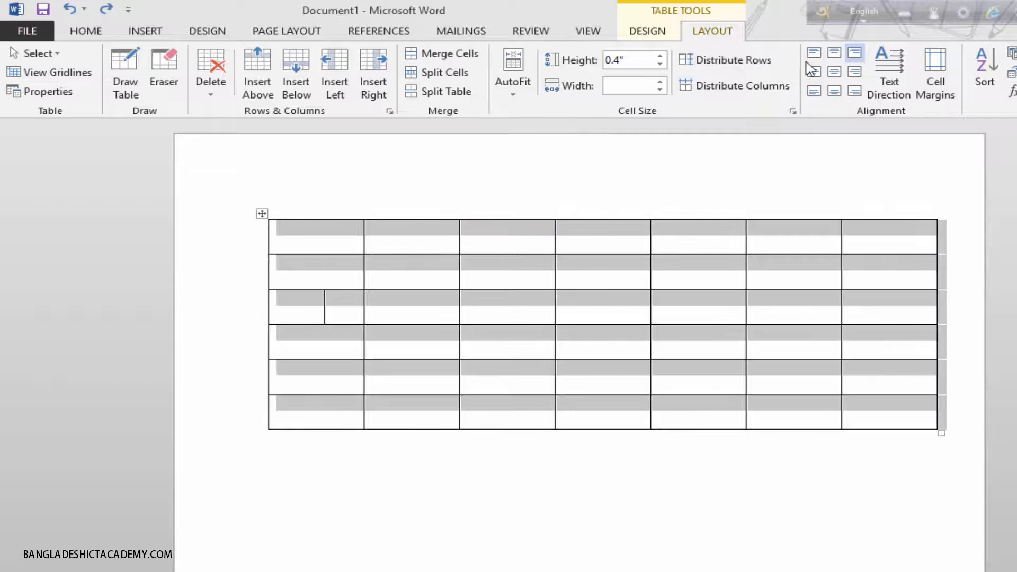
pyautogui.click(660, 64)
pyautogui.click(660, 64)
pyautogui.click(660, 64)
pyautogui.click(660, 56)
pyautogui.click(660, 56)
pyautogui.click(660, 56)
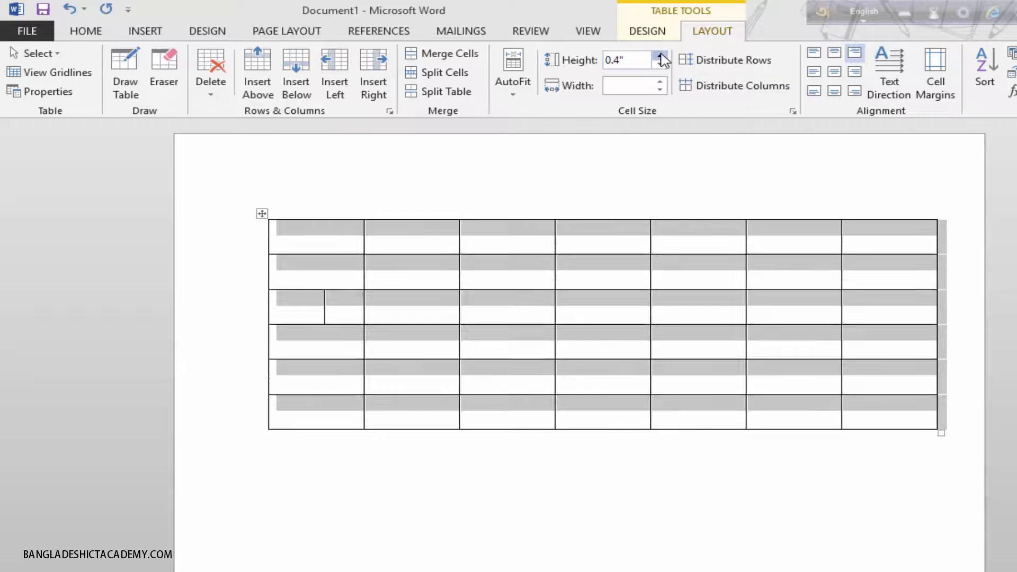
pyautogui.click(660, 56)
pyautogui.click(660, 56)
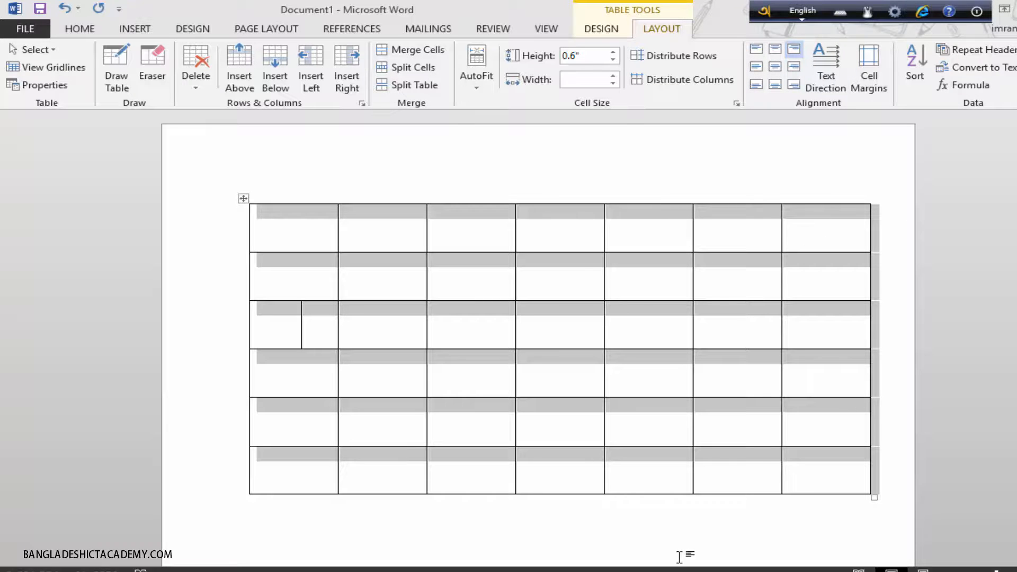
# Switch to the Source document and try top left, top center, center and bottom center alignment on the population table, ending with bottom left
pyautogui.moveTo(561, 570)
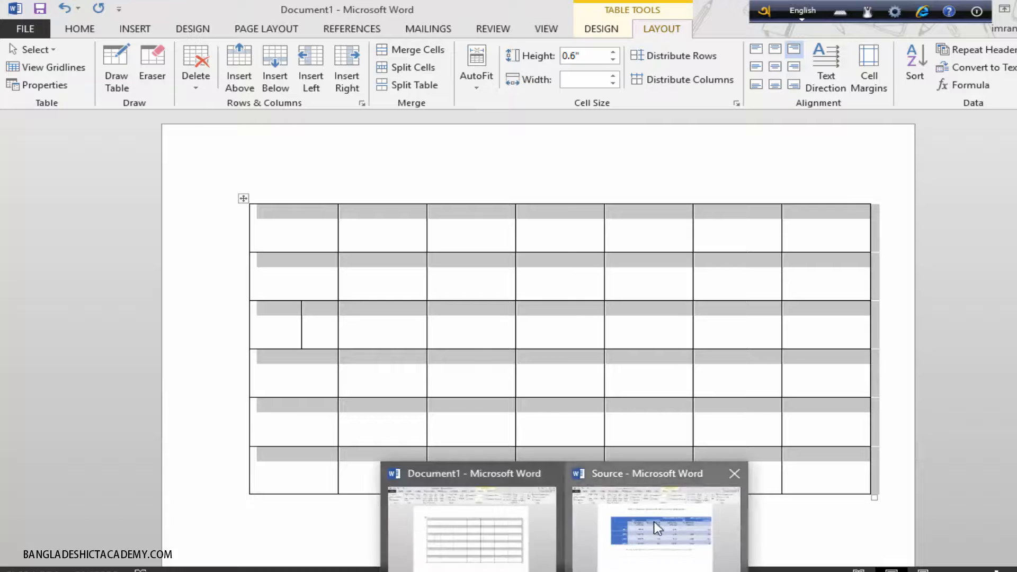
pyautogui.click(657, 522)
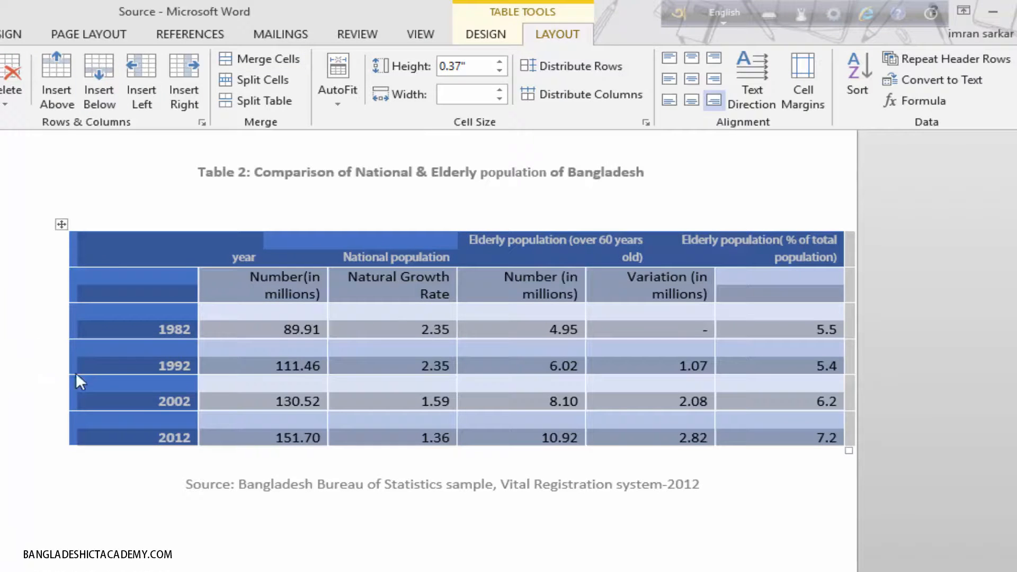
pyautogui.click(672, 60)
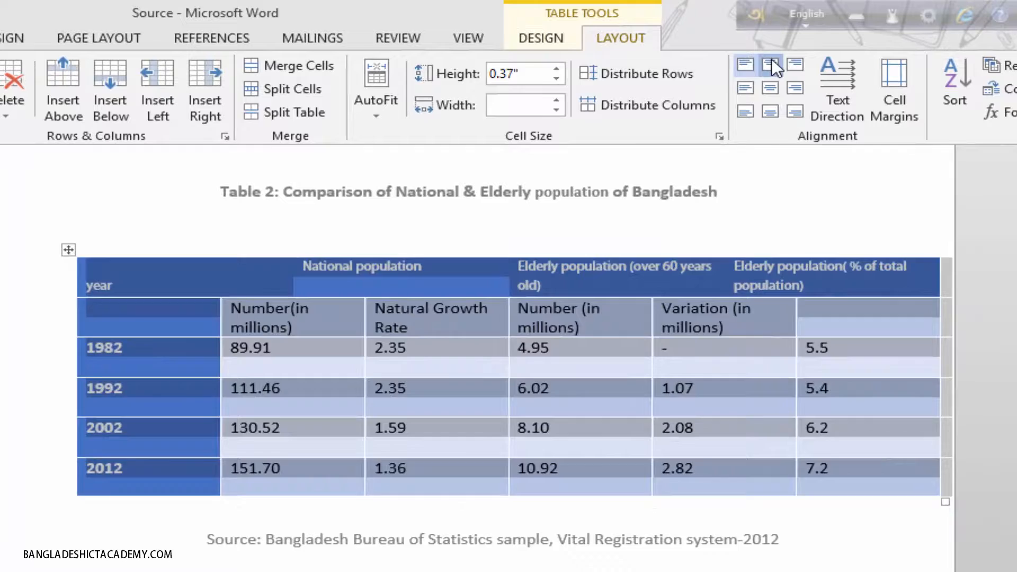
pyautogui.click(692, 58)
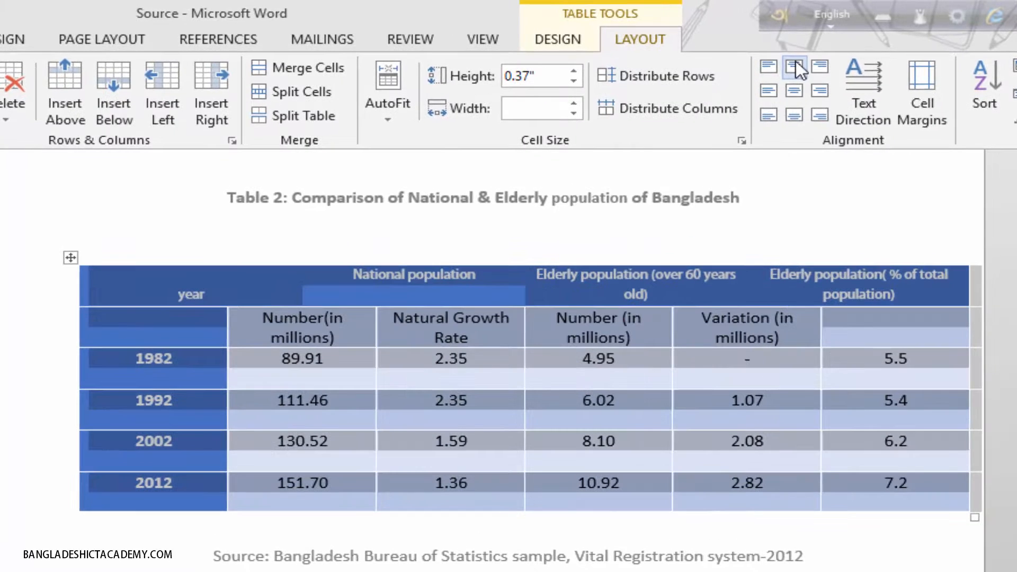
pyautogui.click(799, 91)
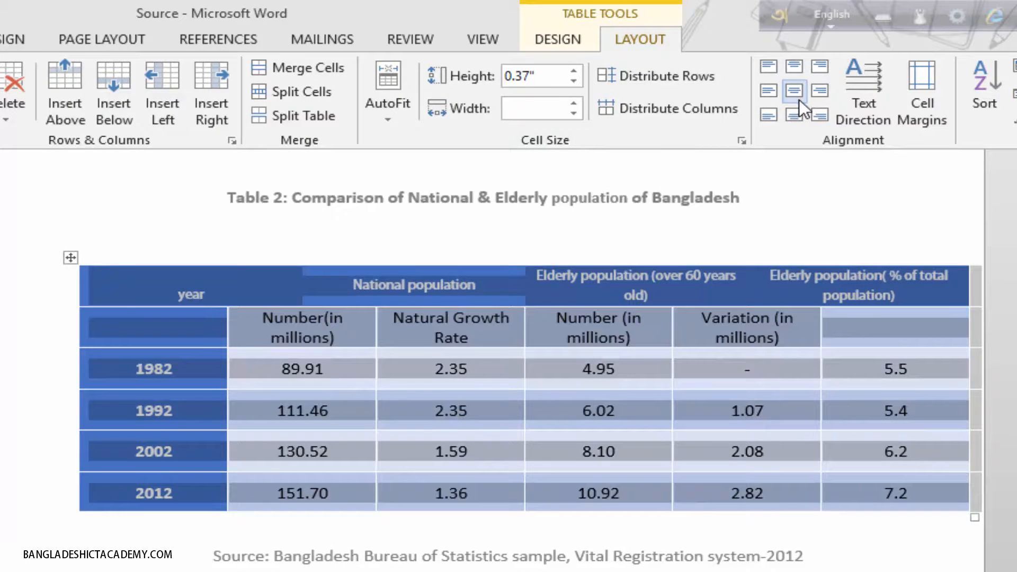
pyautogui.click(796, 111)
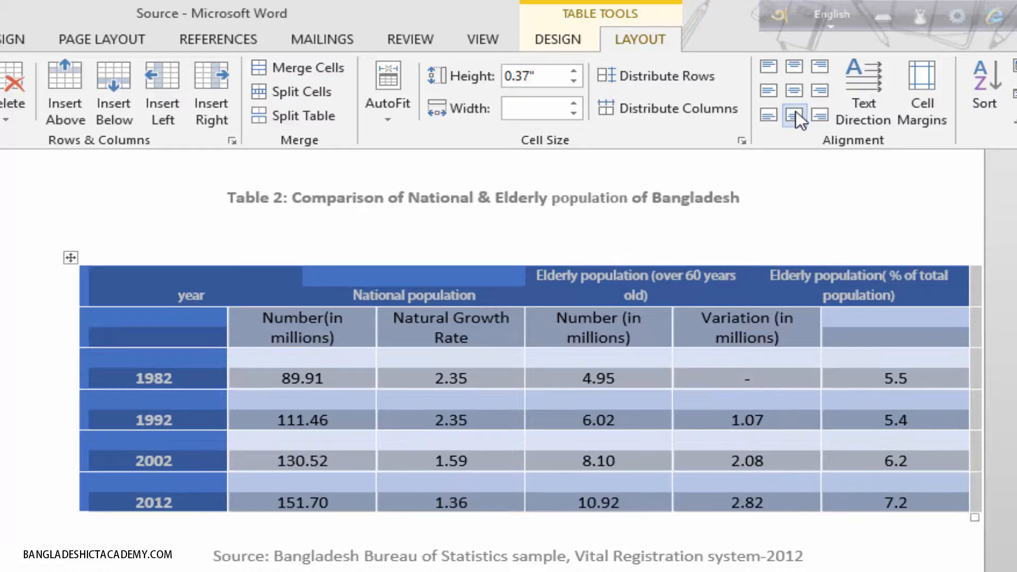
pyautogui.click(765, 114)
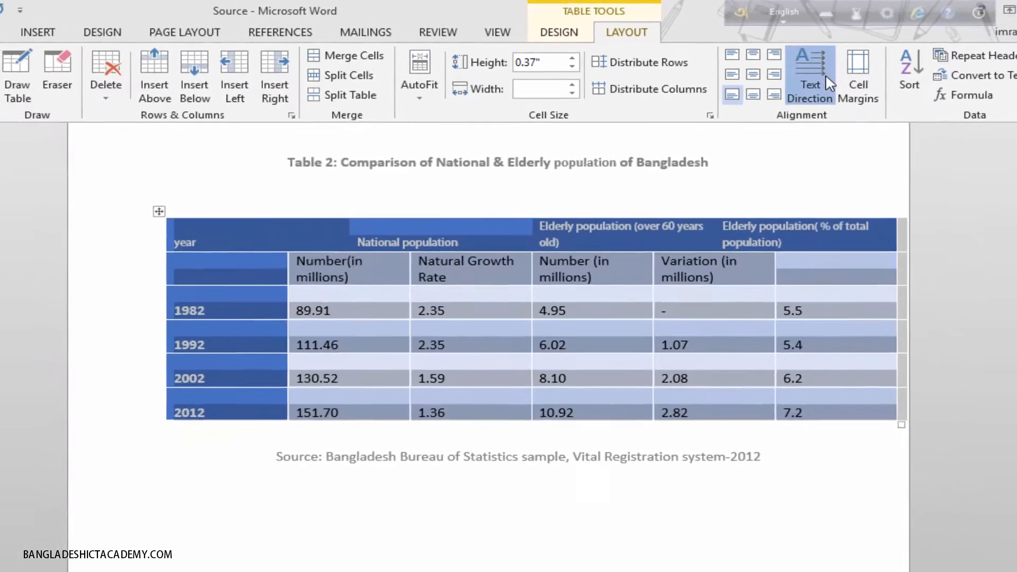
# Cycle the text direction of the whole population table through the rotated orientations and back to horizontal
pyautogui.click(871, 95)
pyautogui.click(776, 70)
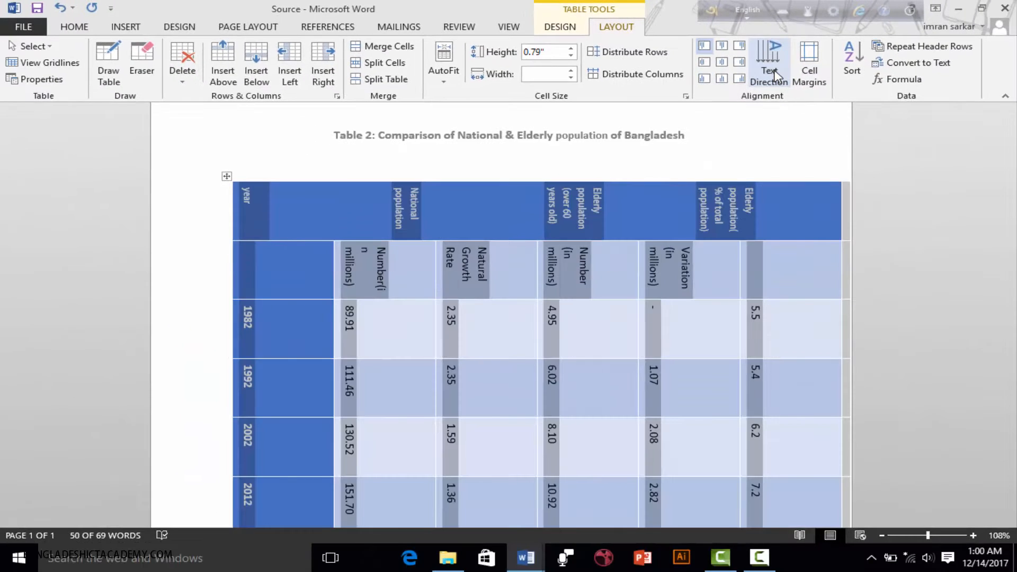
pyautogui.click(775, 72)
pyautogui.click(775, 74)
pyautogui.click(775, 74)
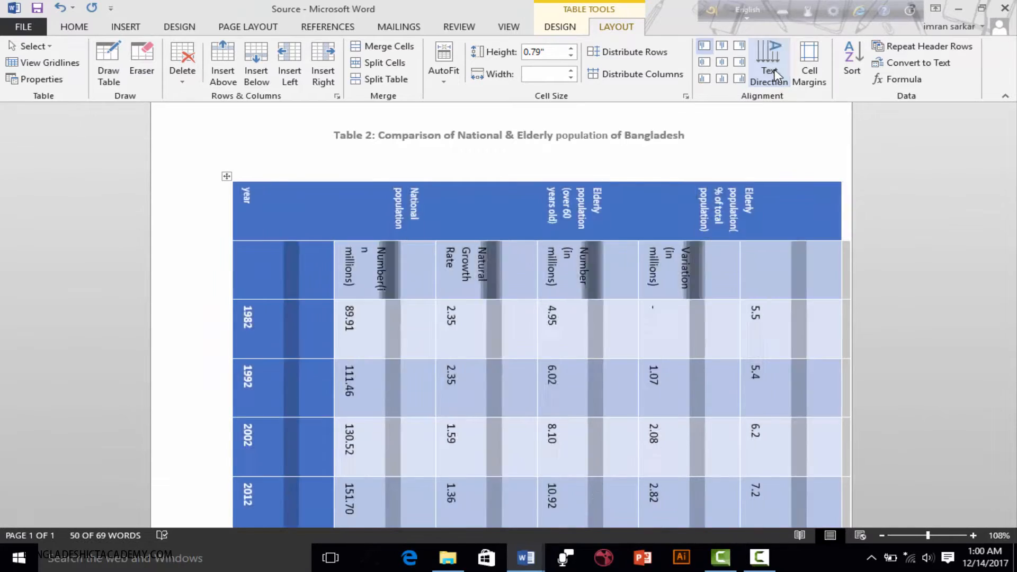
pyautogui.click(775, 74)
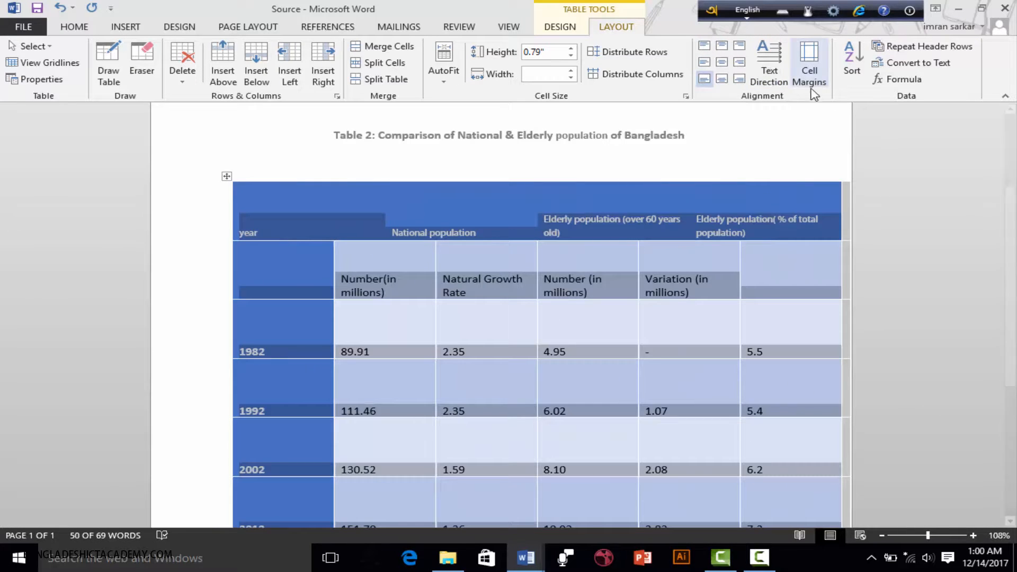